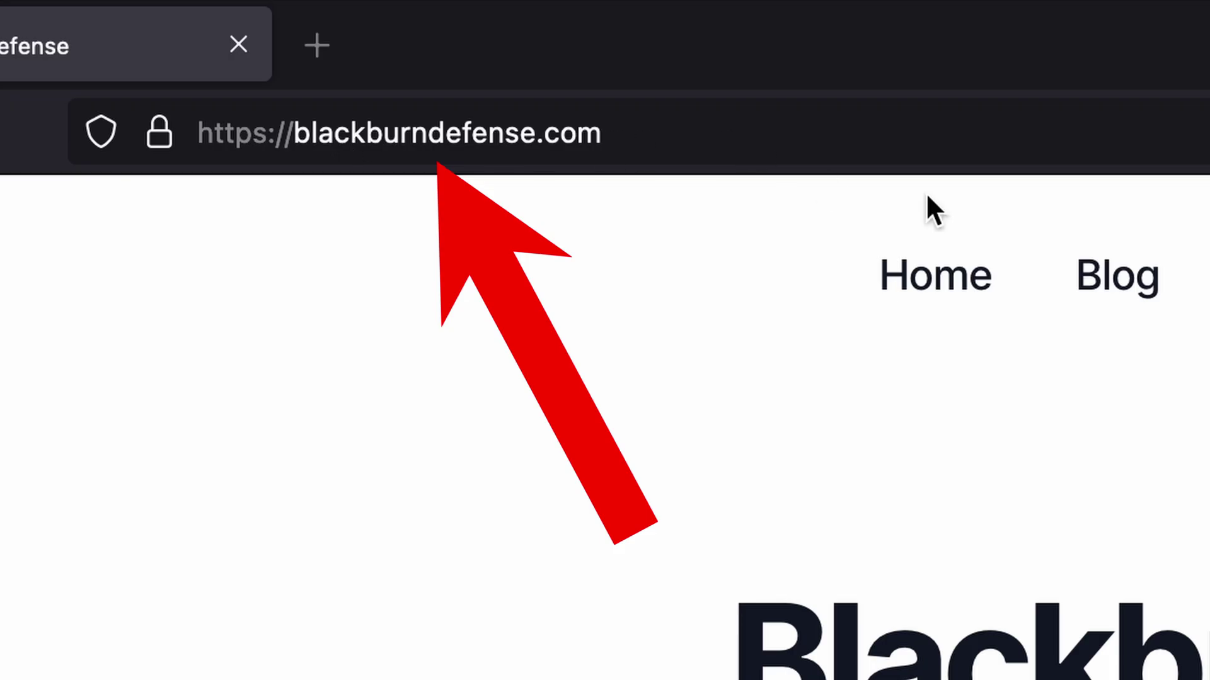
- Open Group Comparison and load before.png as the first group's target photo
mouse_move(579, 83)
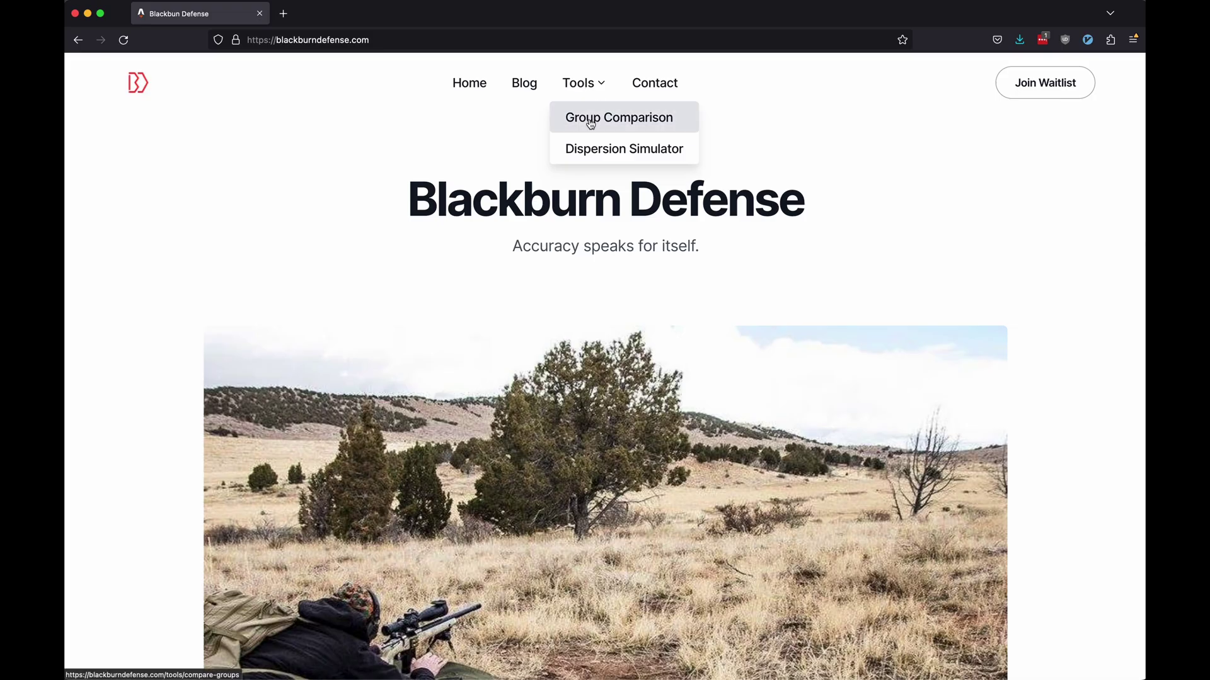
left_click(590, 122)
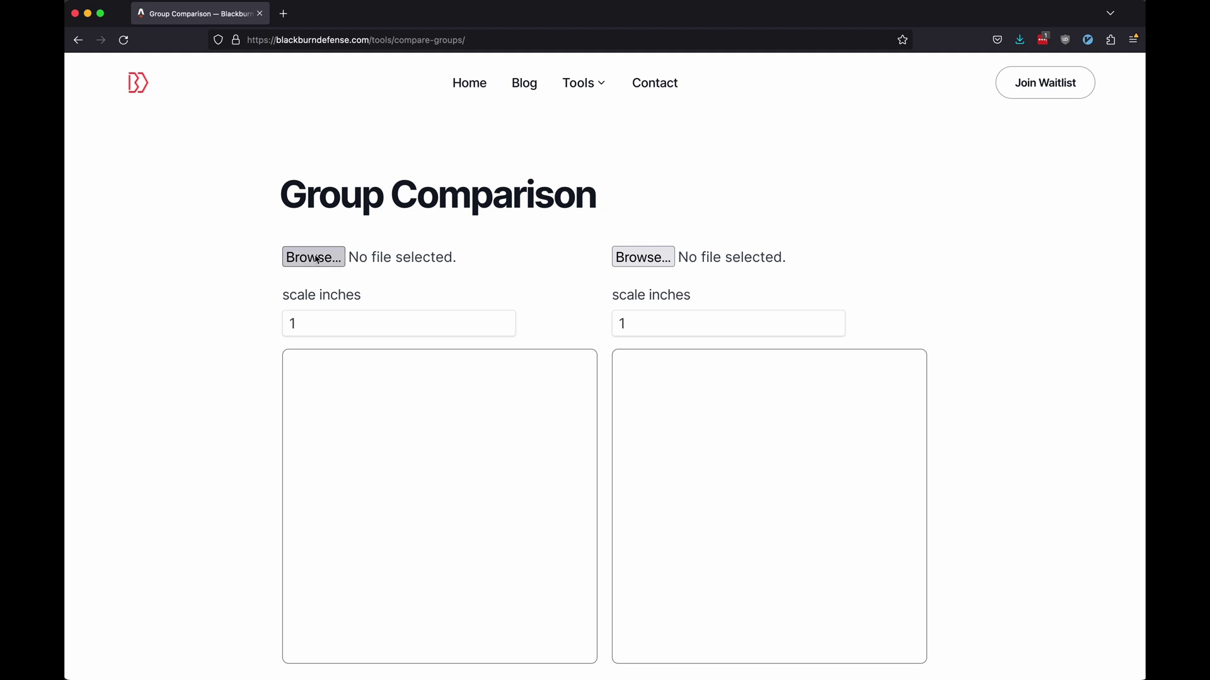
left_click(317, 259)
left_click(590, 180)
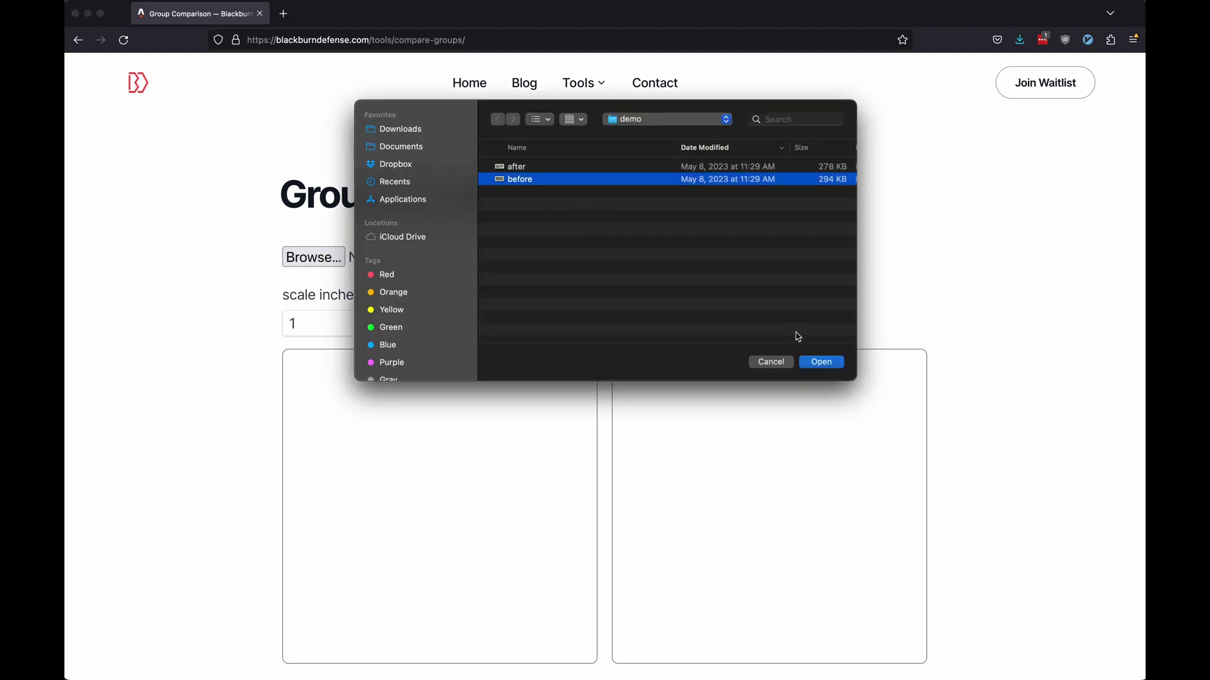
left_click(821, 362)
- Load after.png as the second group's photo and scroll down to view both targets
left_click(644, 257)
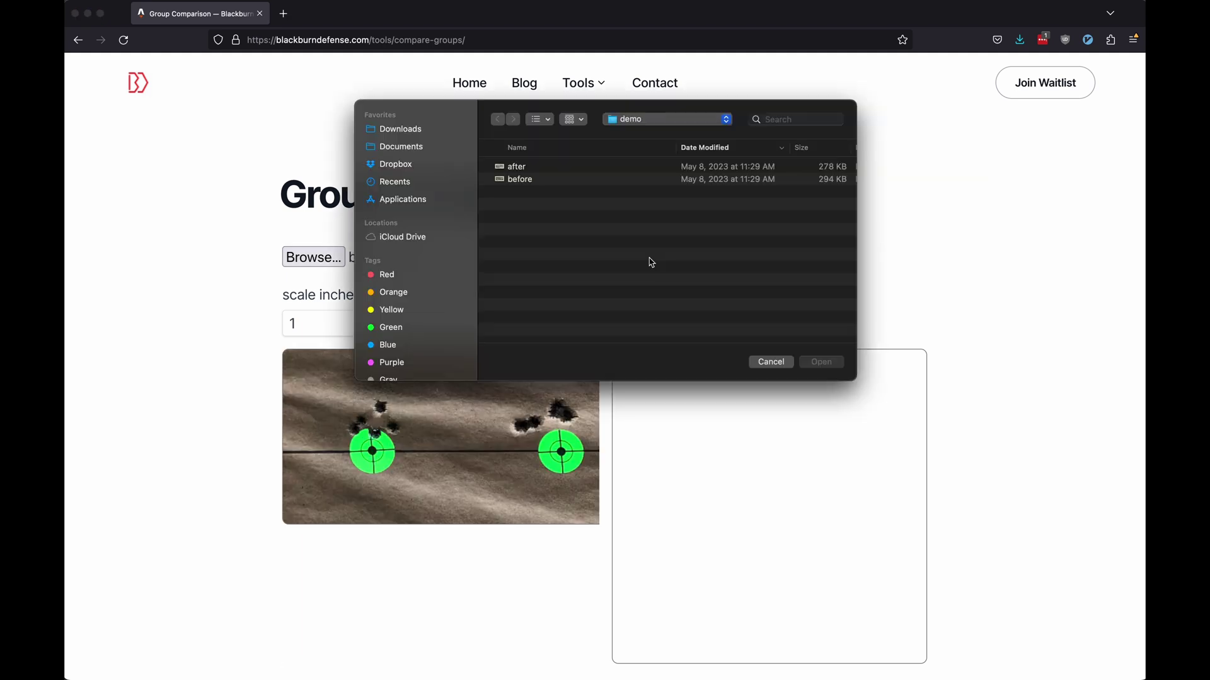
left_click(533, 169)
left_click(825, 365)
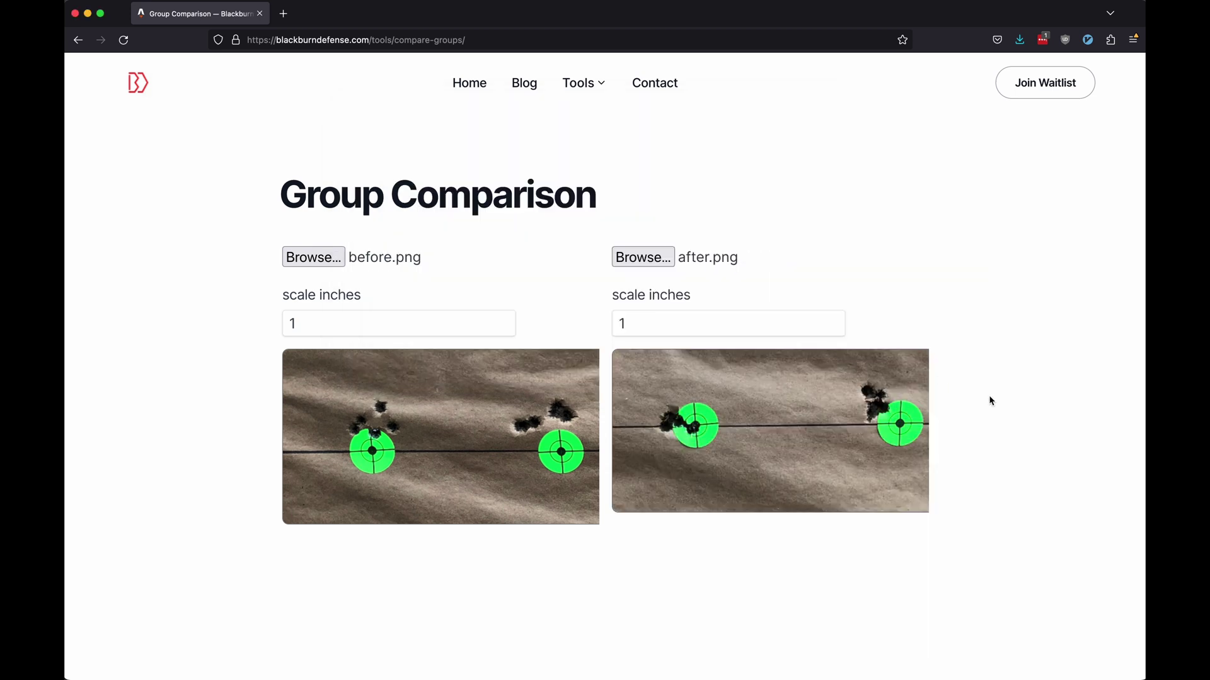
scroll(991, 401, "down", 3)
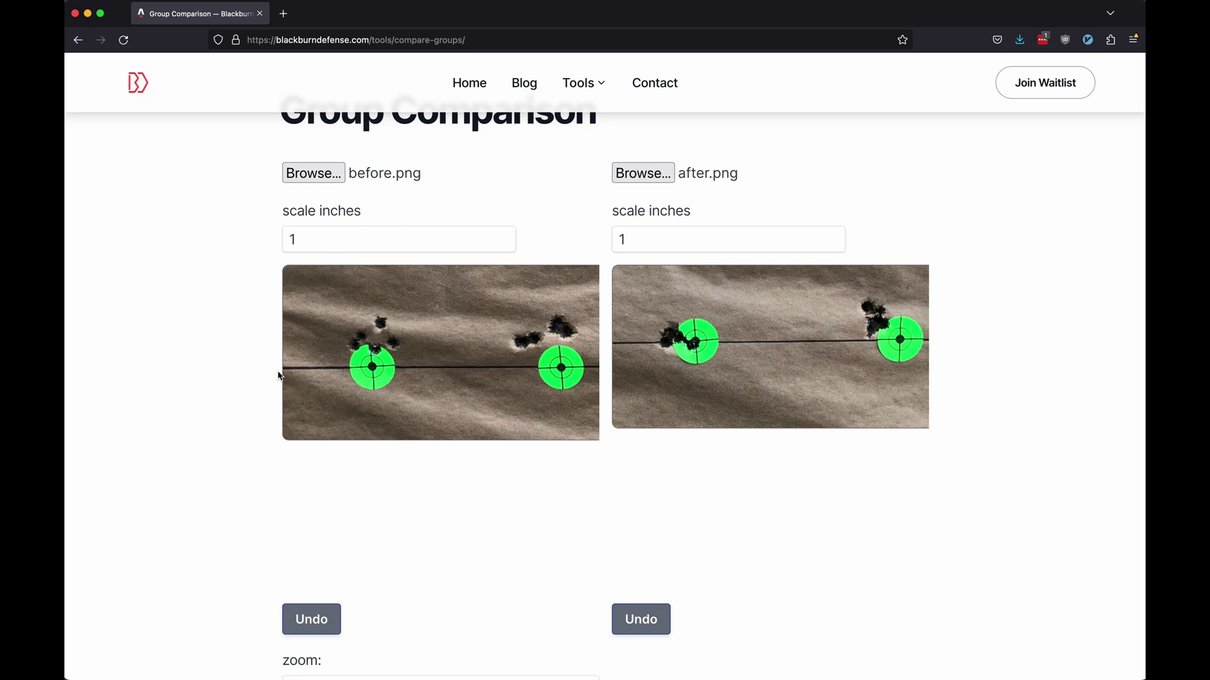
scroll(235, 318, "down", 1)
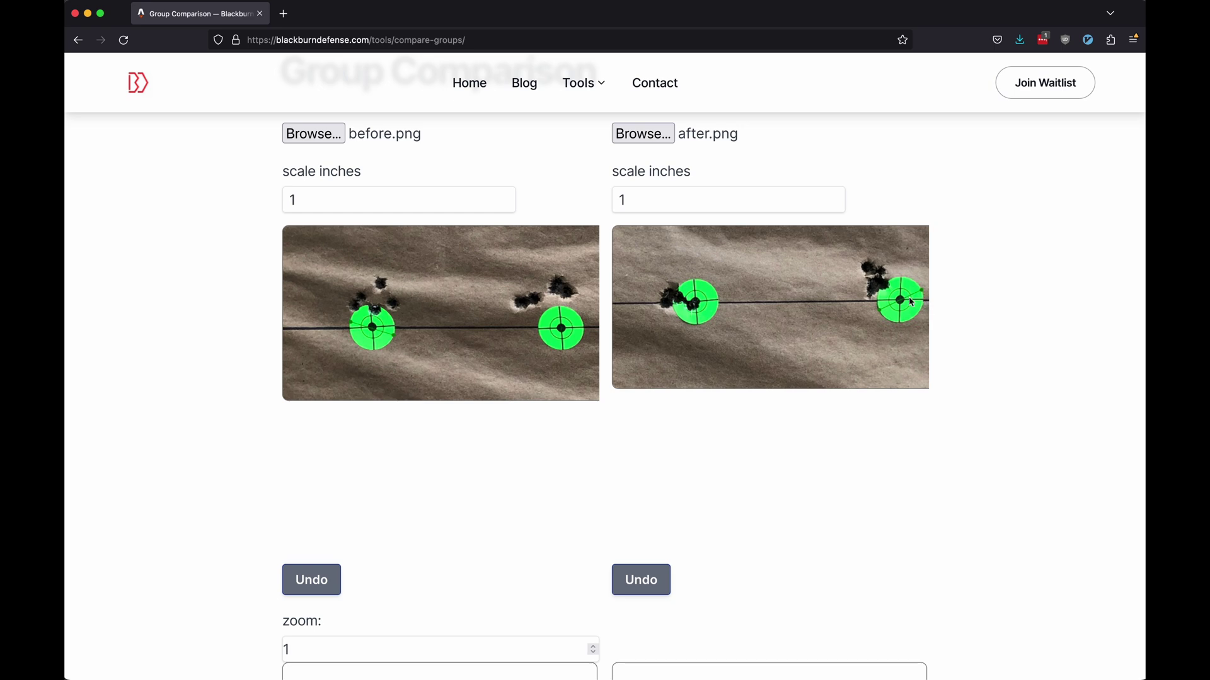
- On the before photo, mark the left target's centre and its five bullet holes
double_click(313, 202)
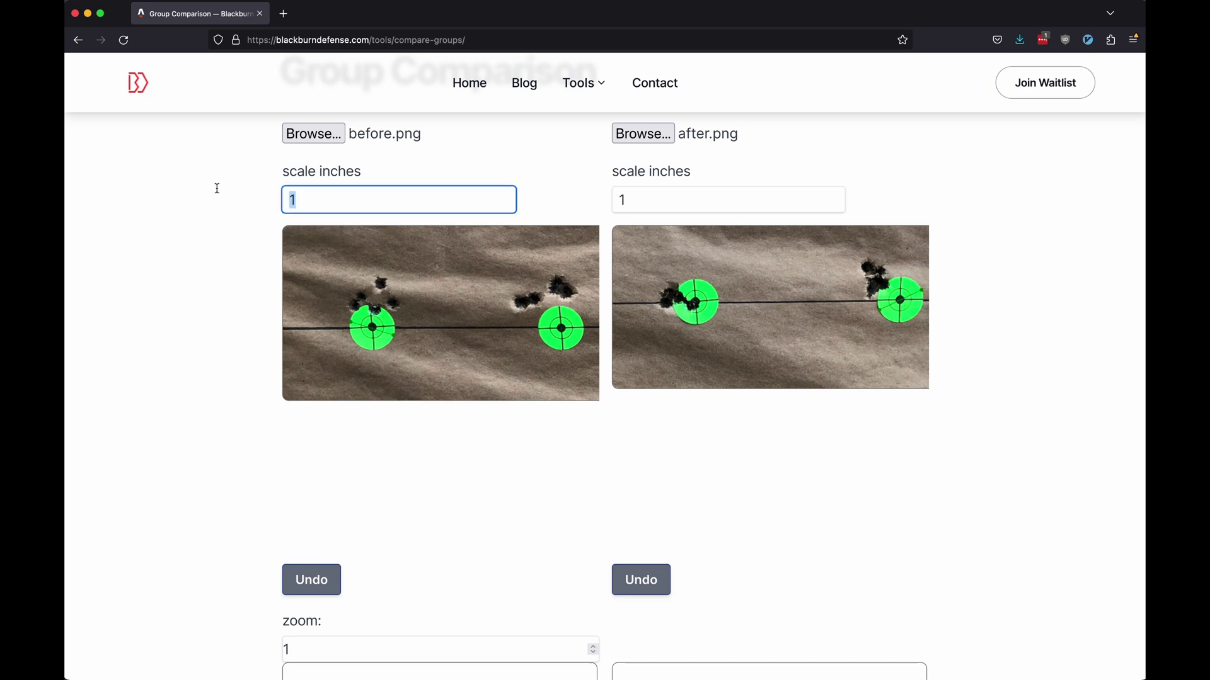
left_click(195, 274)
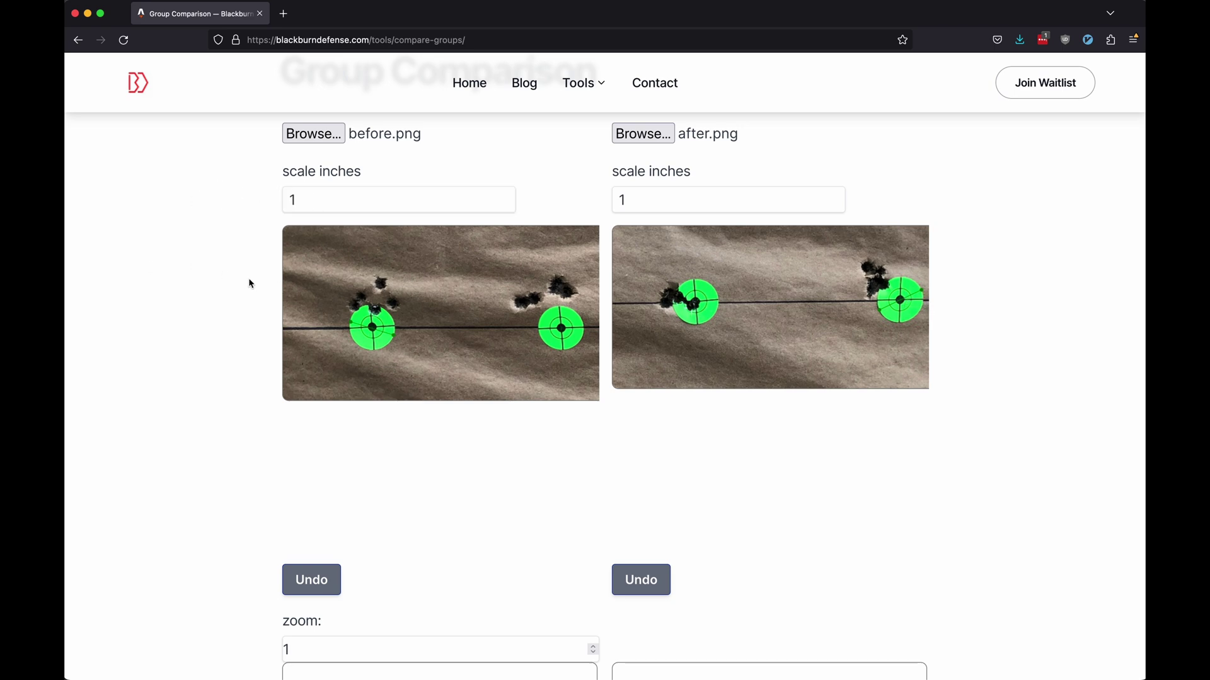
left_click(372, 327)
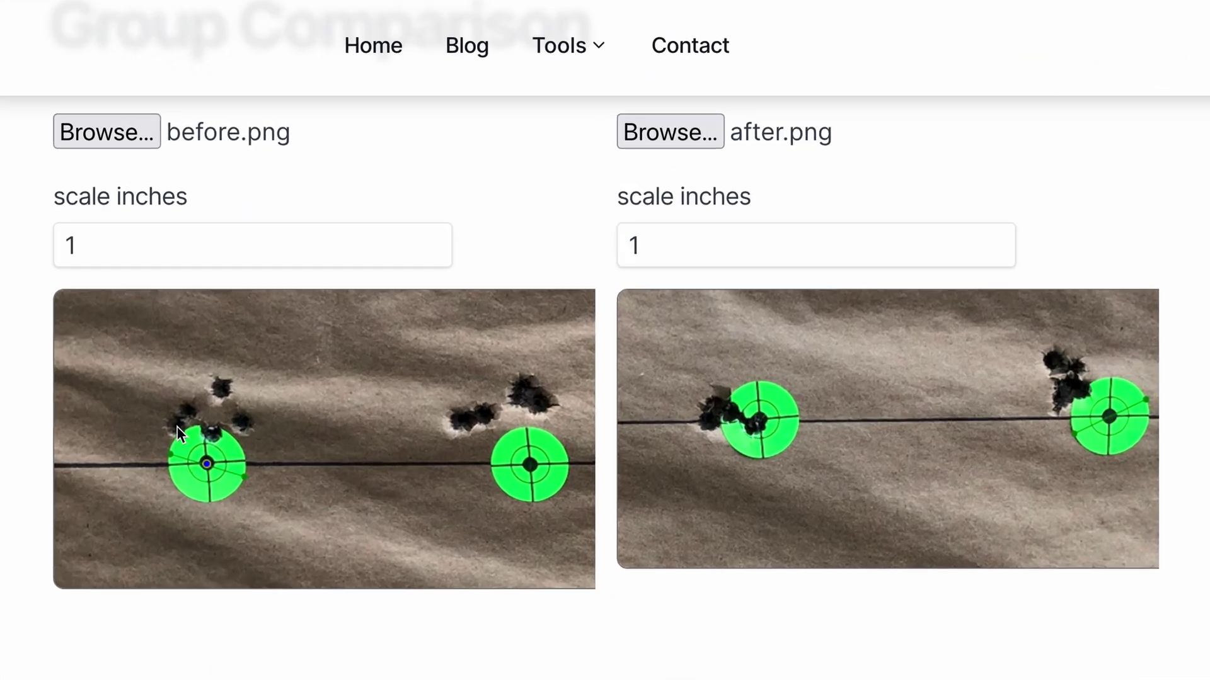
left_click(355, 307)
left_click(362, 296)
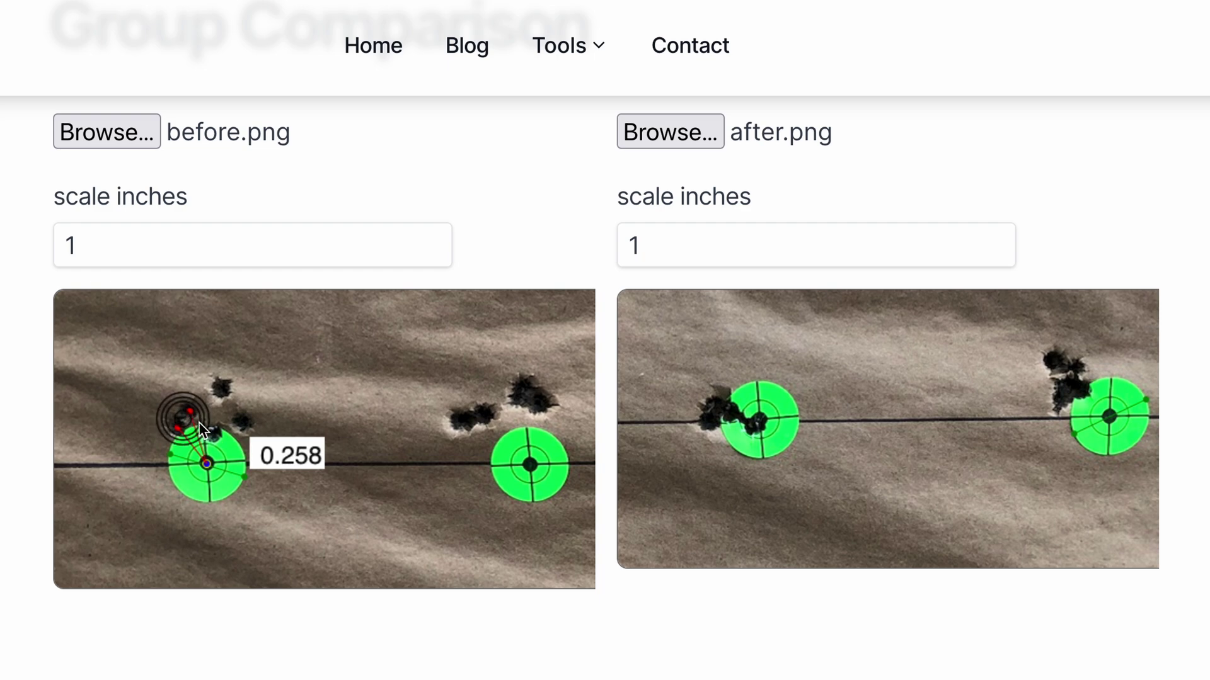
left_click(209, 432)
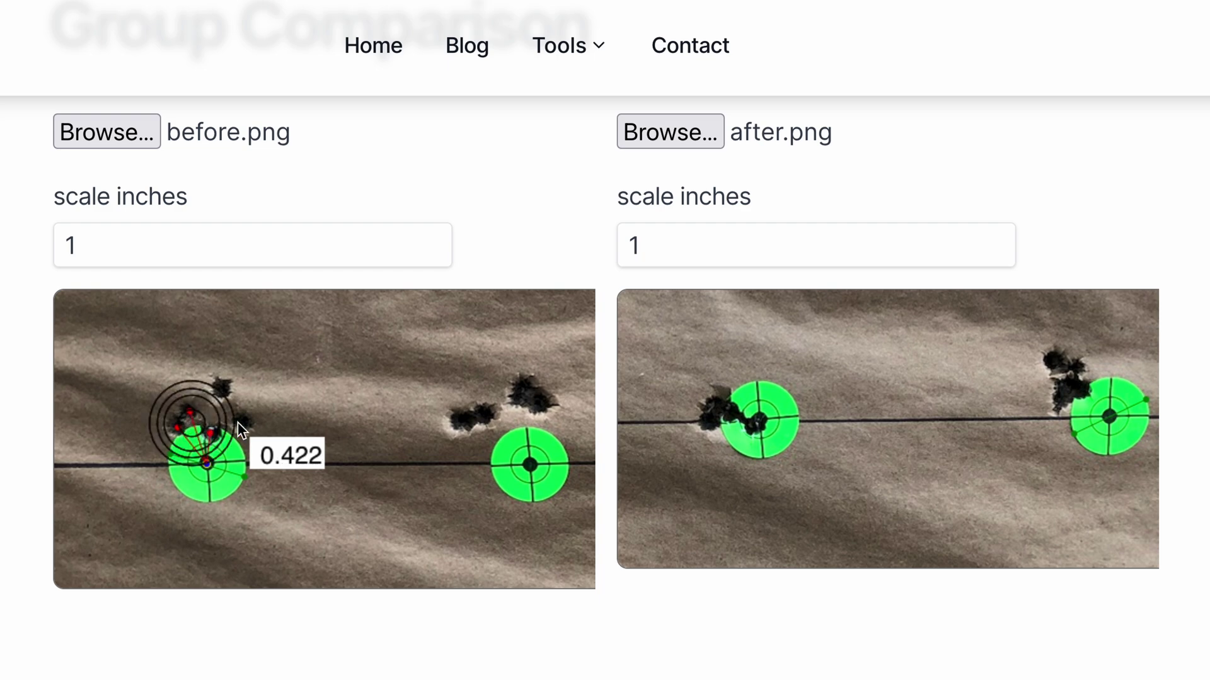
left_click(242, 422)
left_click(225, 389)
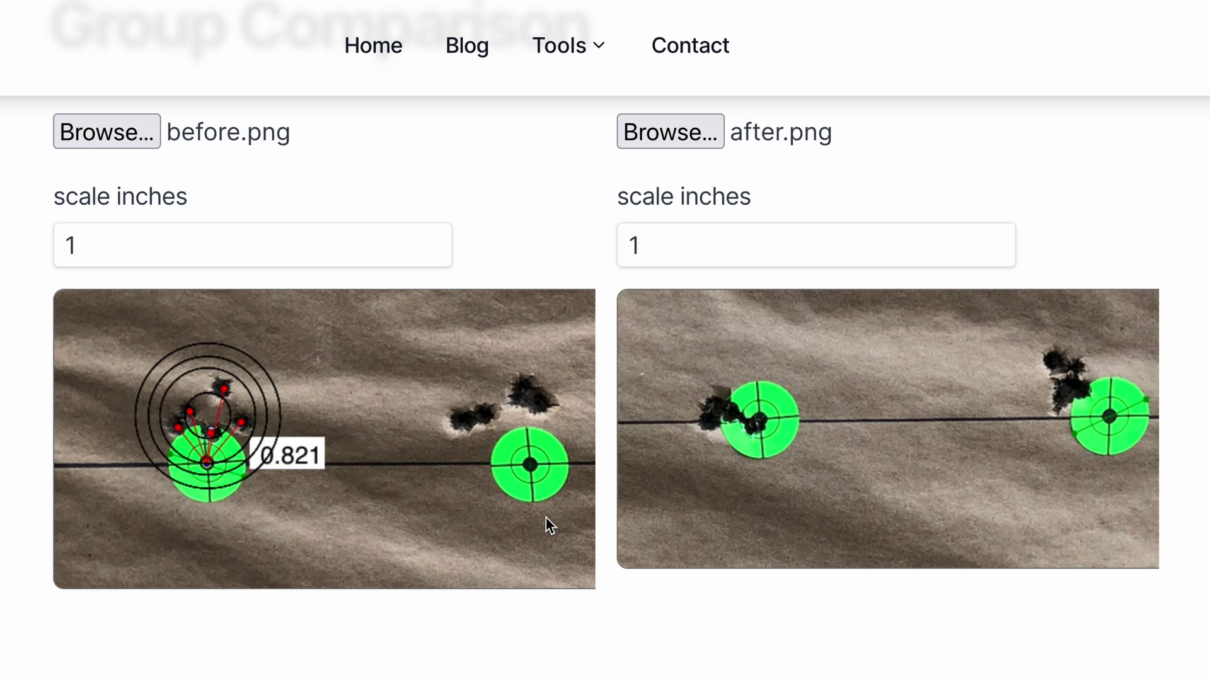
- Mark the before photo's right target centre and its five surrounding bullet holes
left_click(530, 463)
left_click(463, 421)
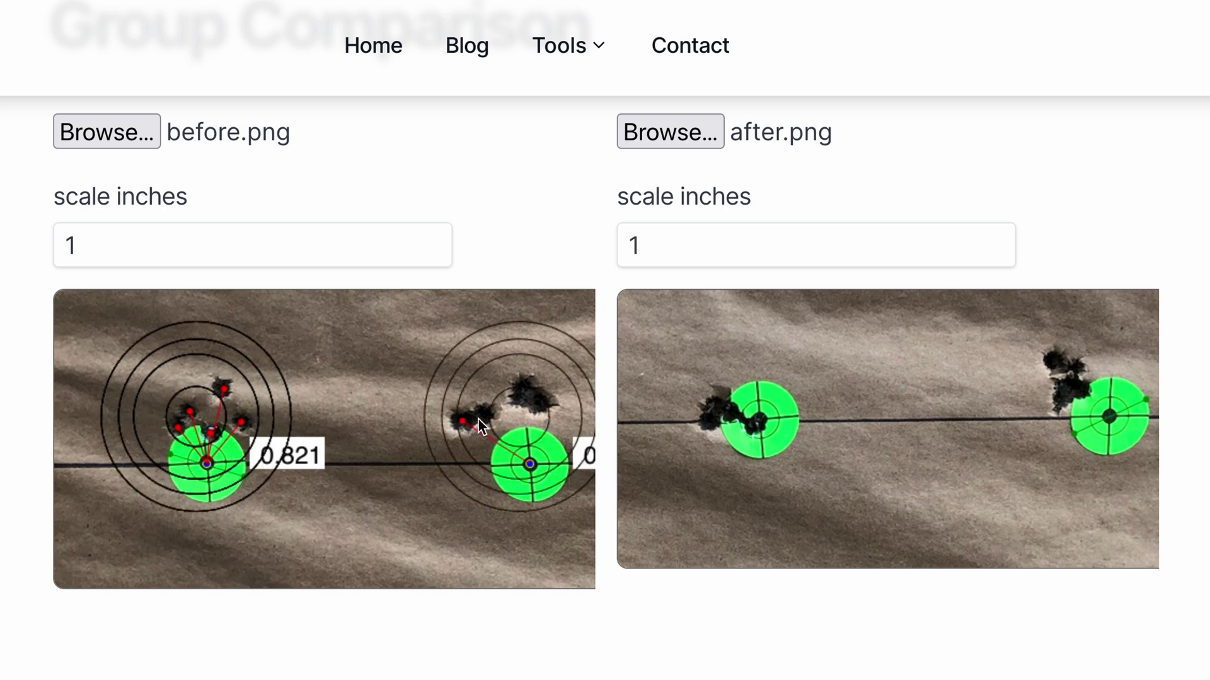
left_click(483, 416)
left_click(540, 404)
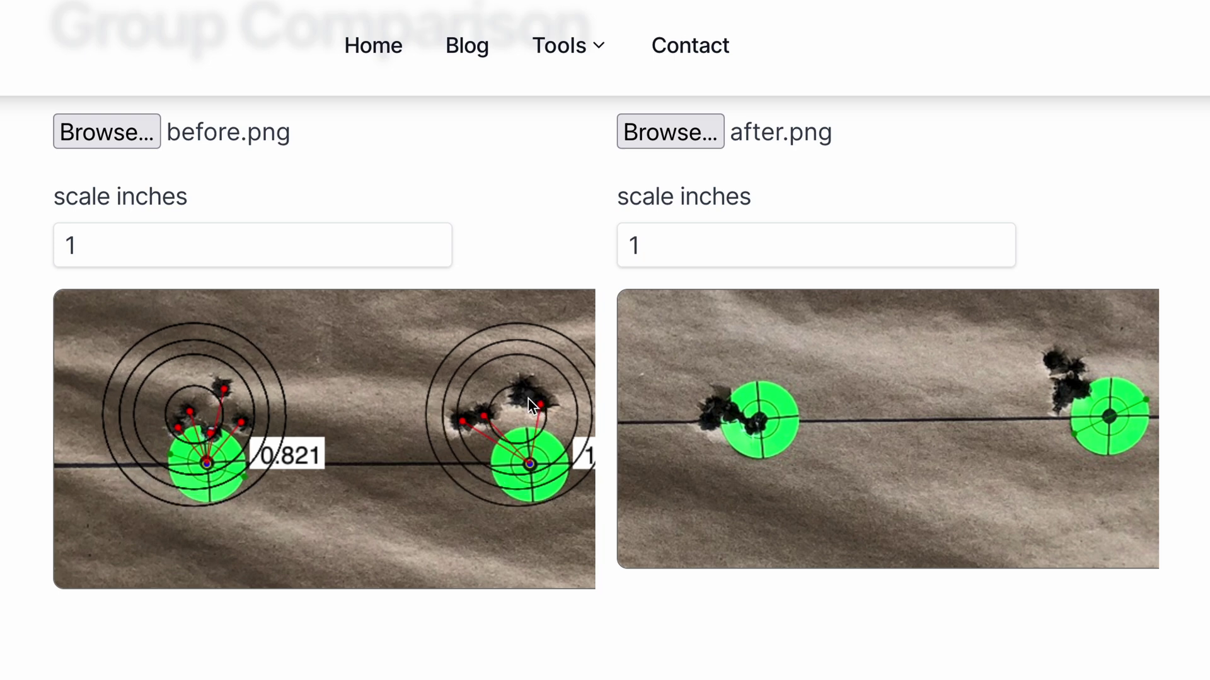
left_click(524, 390)
left_click(523, 387)
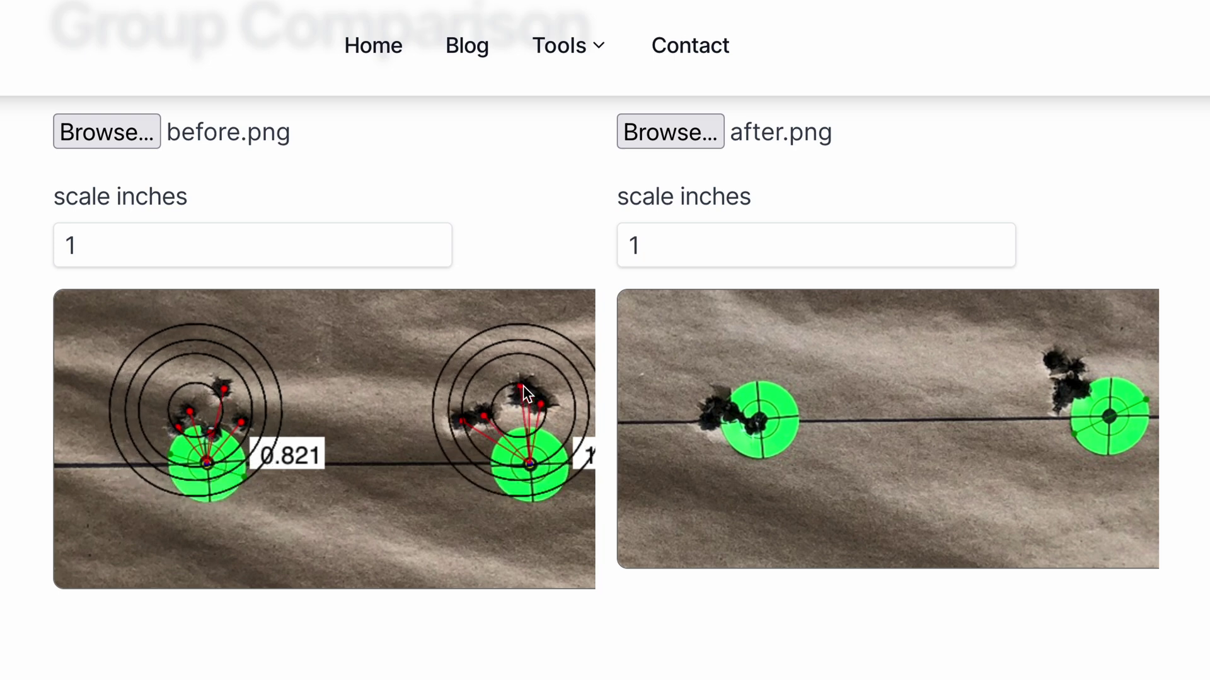
- On the after photo, mark the left target's centre and its four shots
left_click(755, 425)
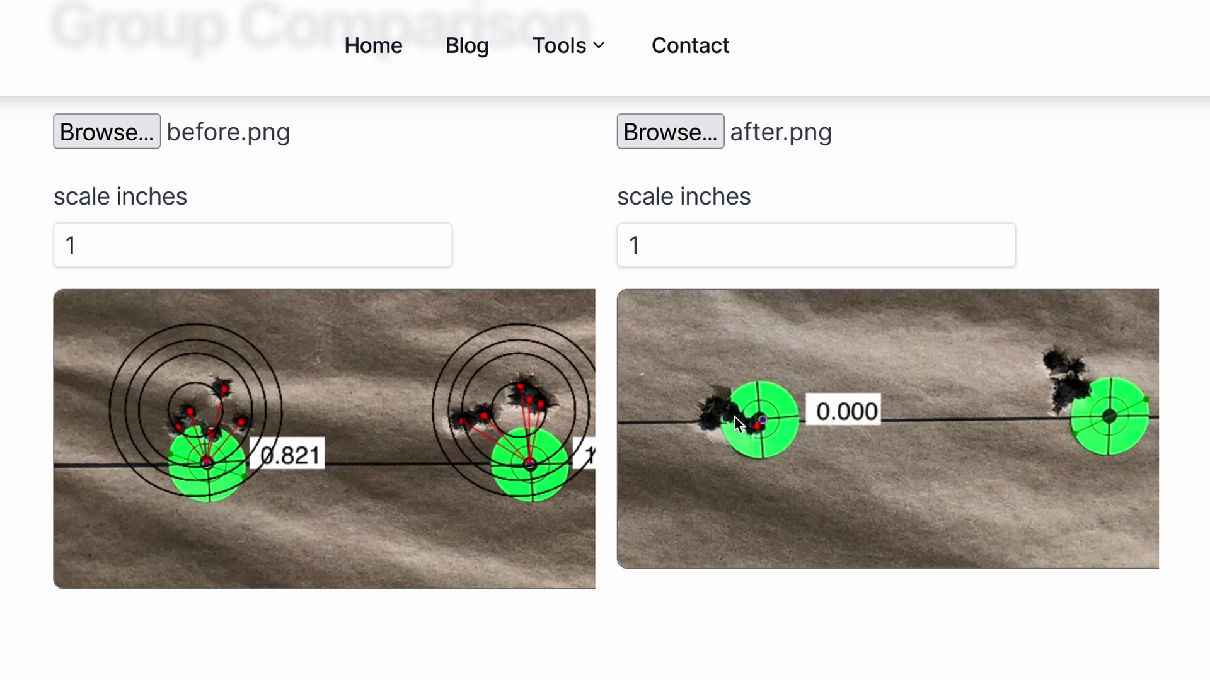
left_click(735, 417)
left_click(721, 406)
left_click(712, 416)
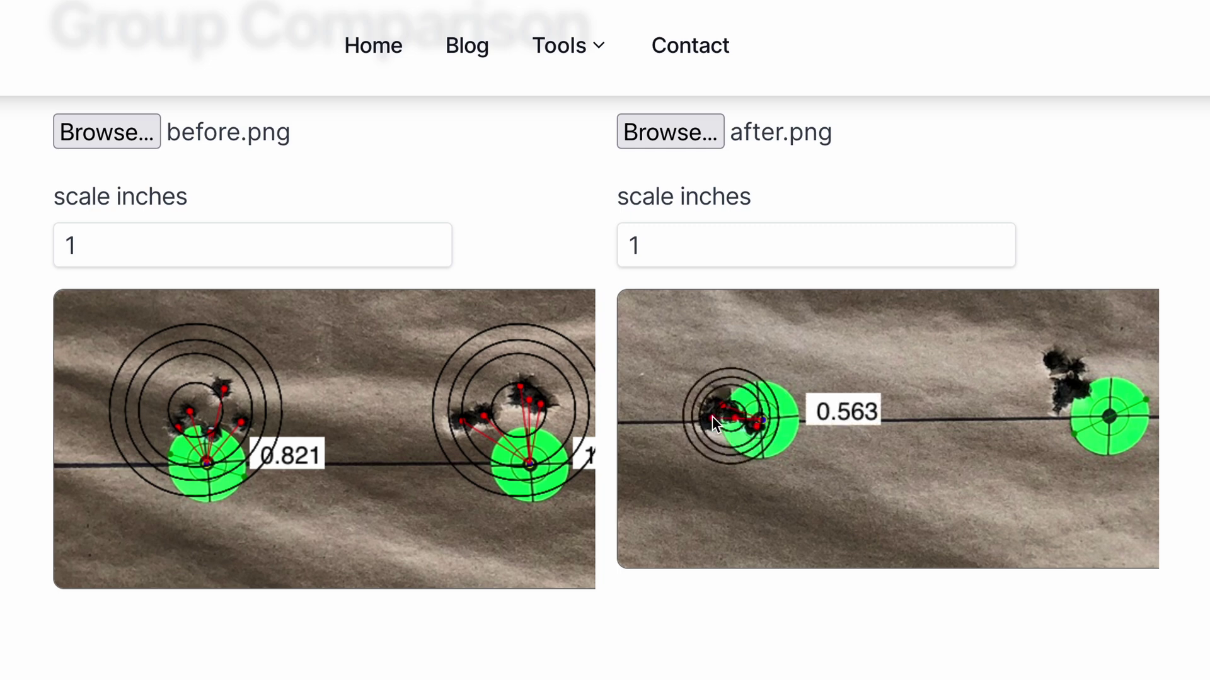
left_click(719, 411)
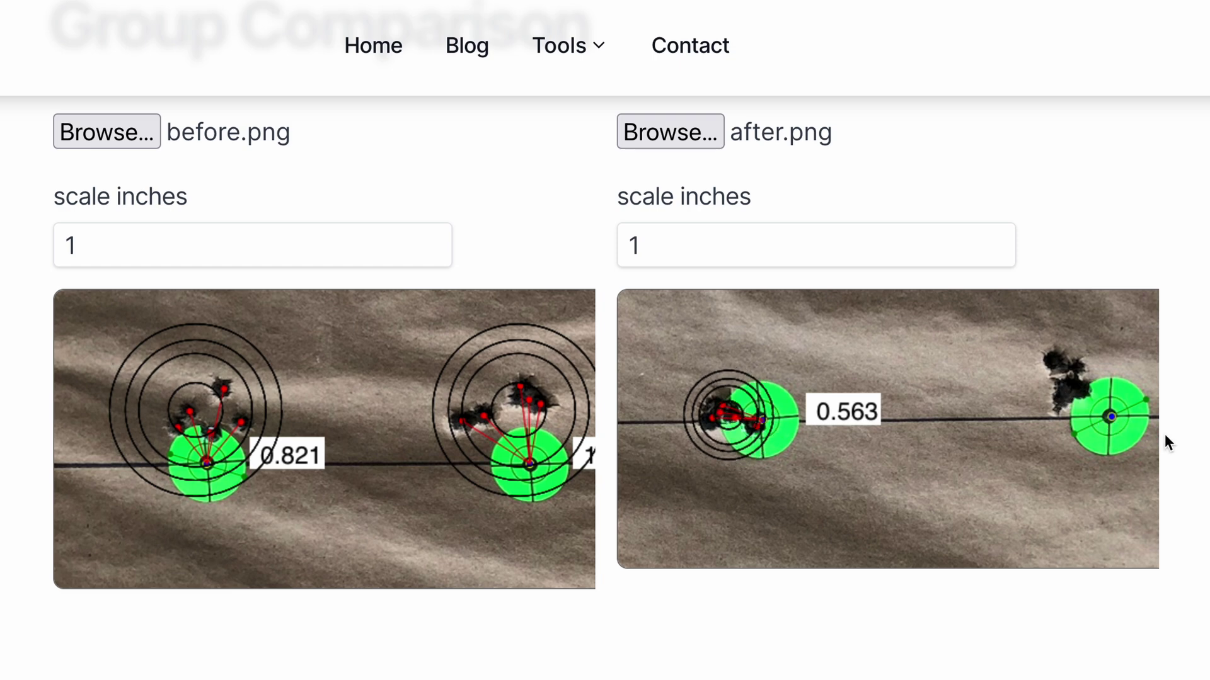
- Mark the four shots of the after photo's right group
left_click(1062, 401)
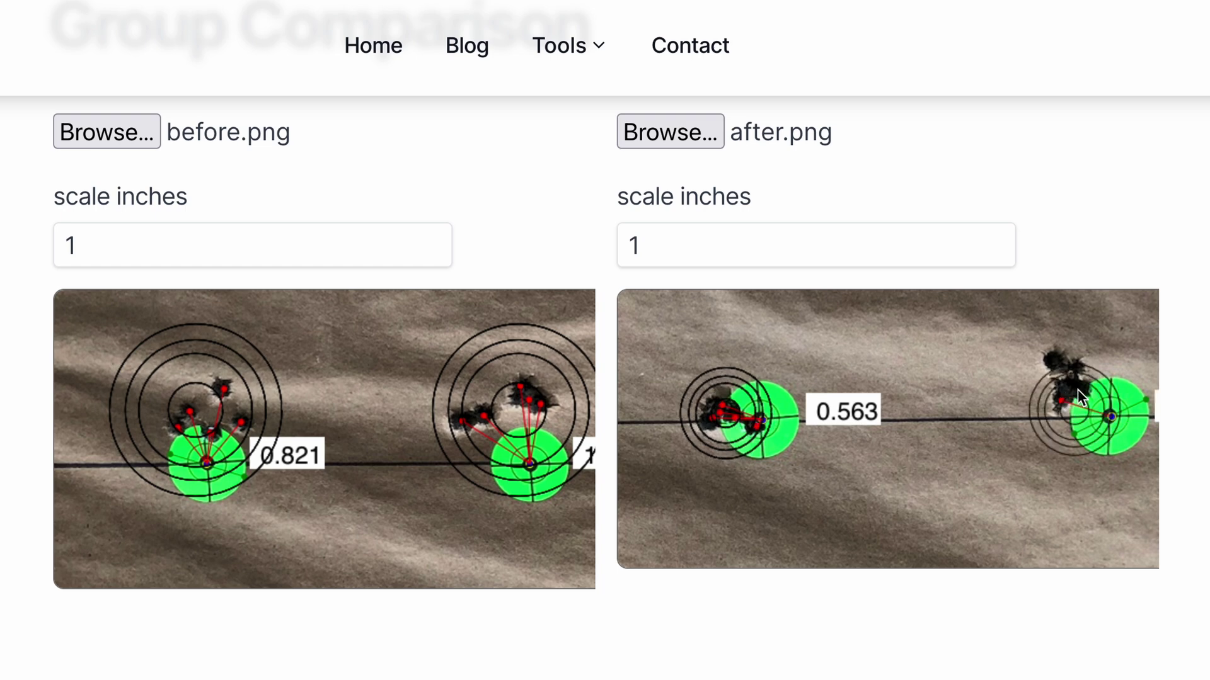
left_click(1081, 388)
left_click(1063, 387)
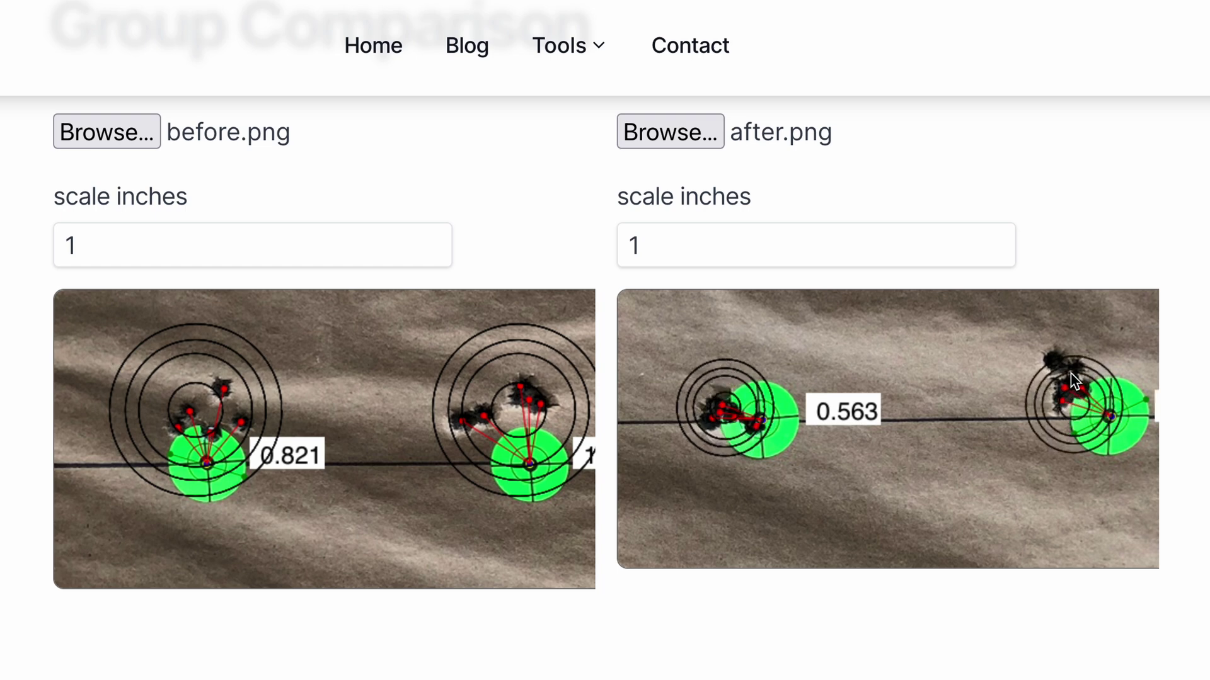
left_click(1056, 362)
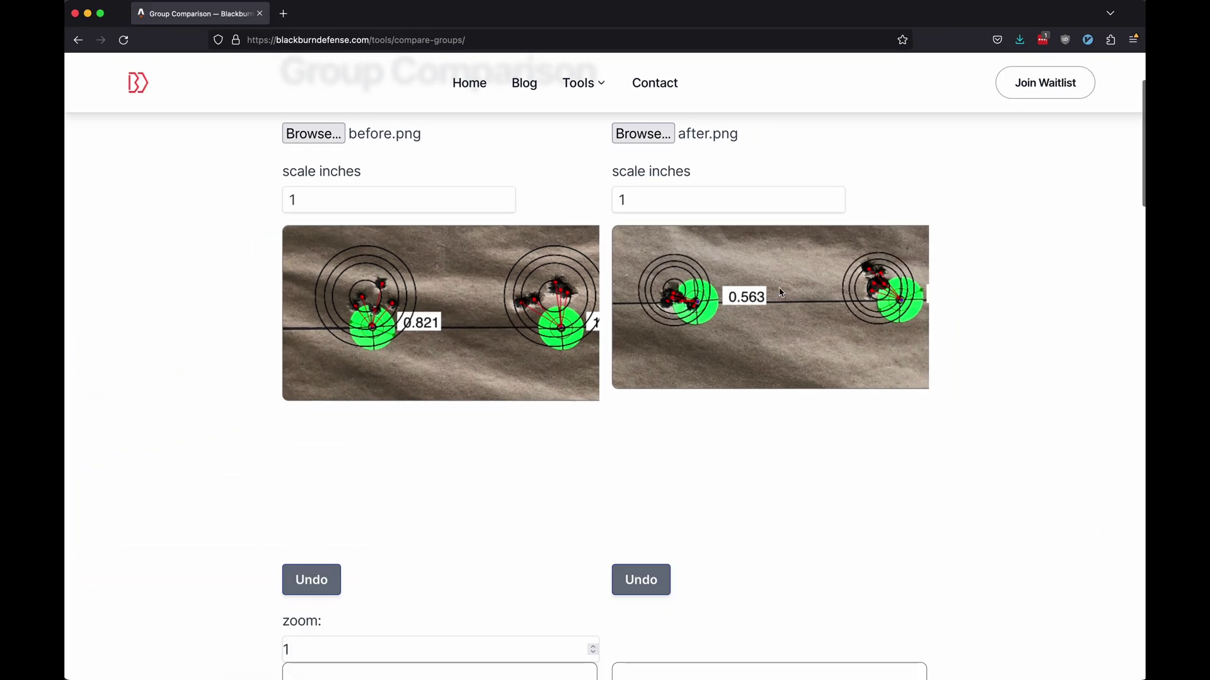
- Scroll to the CEP 50–99.9 ring plots and step the plot zoom to 2, then back to 1
scroll(243, 319, "down", 7)
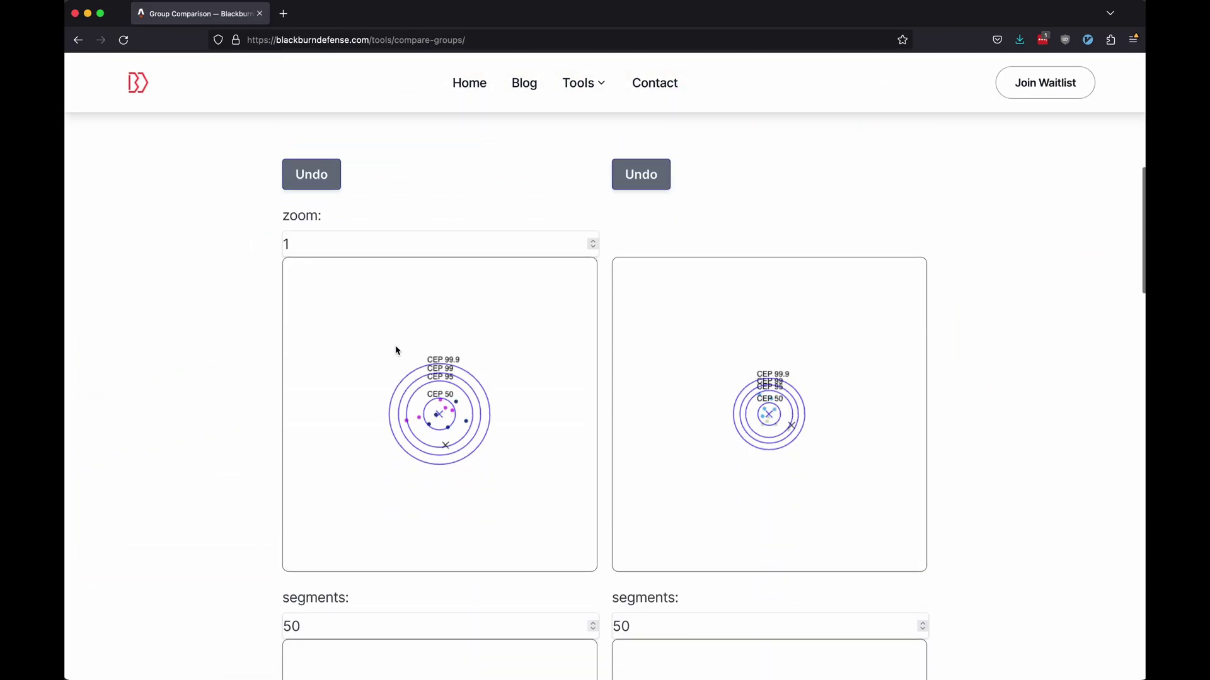
left_click(592, 241)
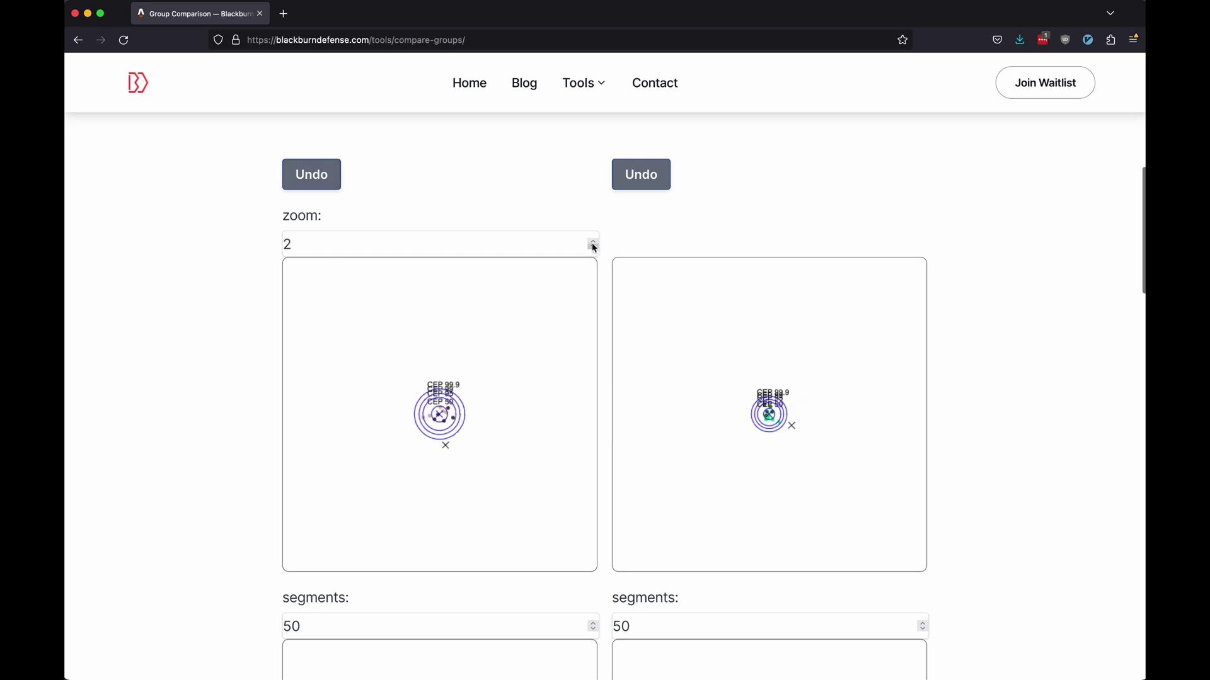
left_click(594, 249)
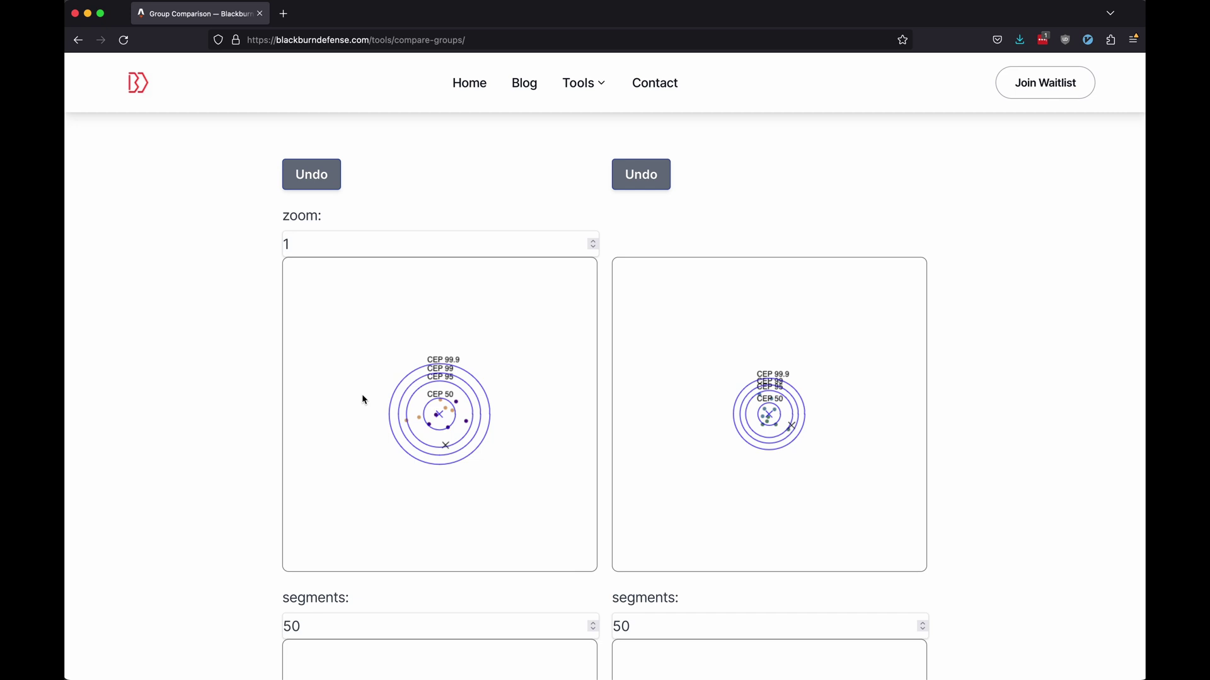
scroll(206, 382, "down", 5)
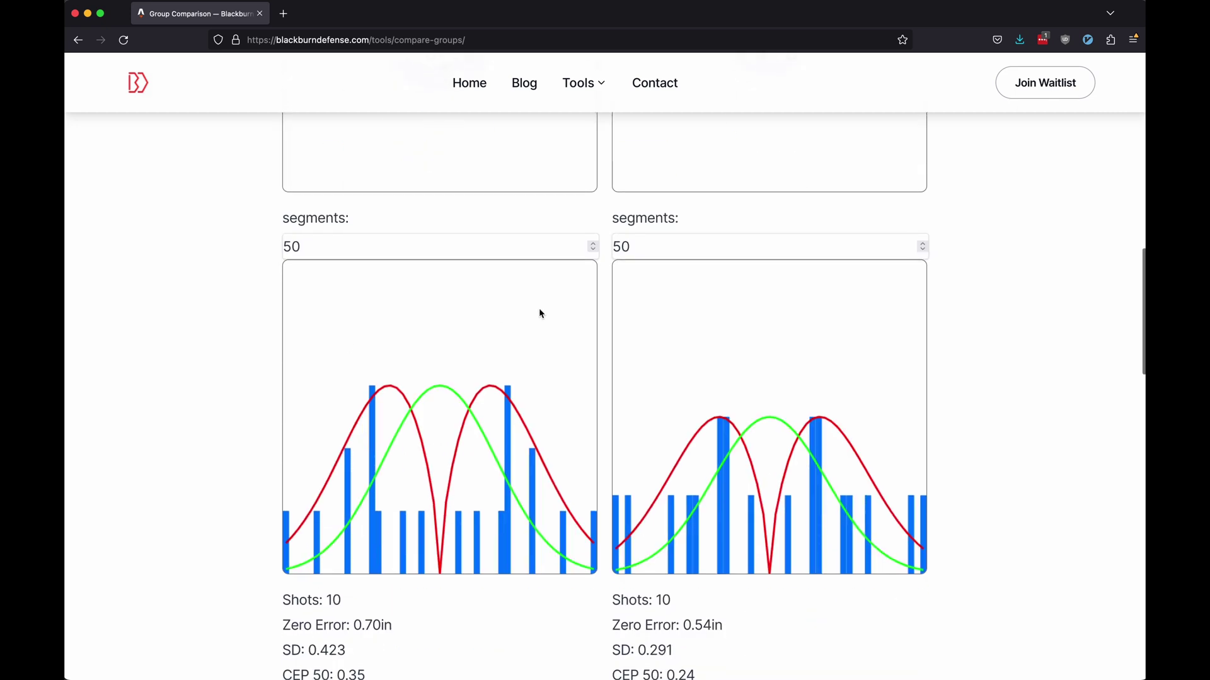
left_click(592, 249)
left_click(594, 250)
left_click_drag(594, 250, 594, 250)
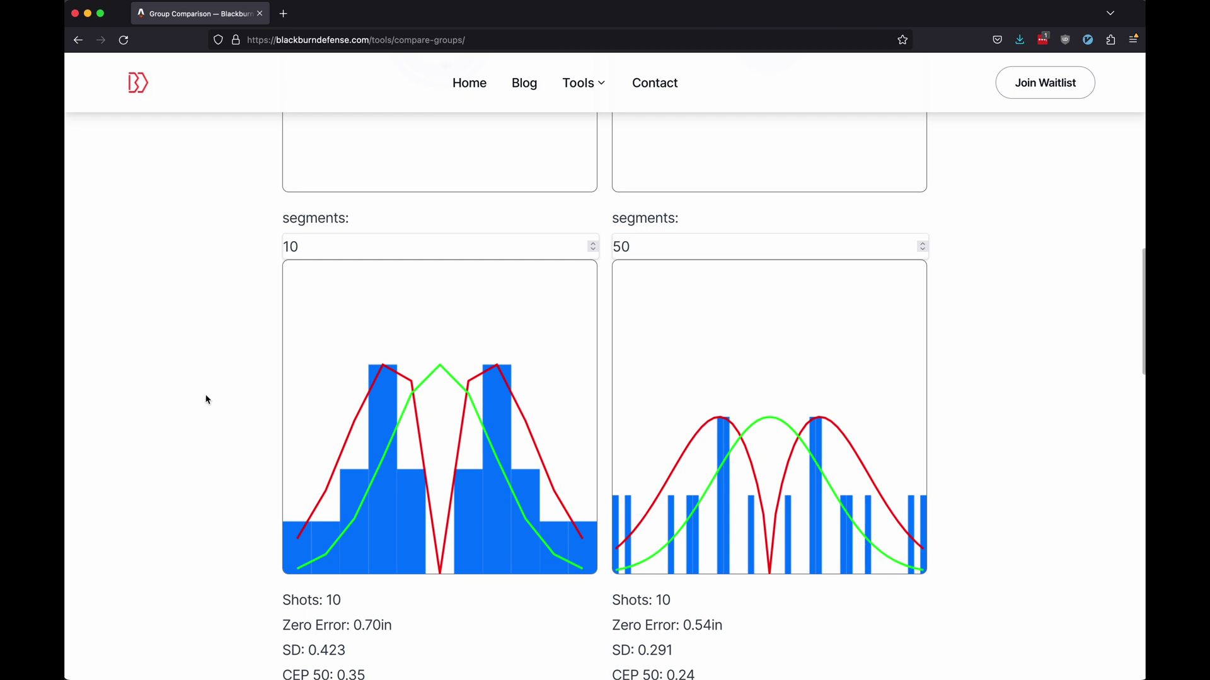
scroll(208, 399, "down", 8)
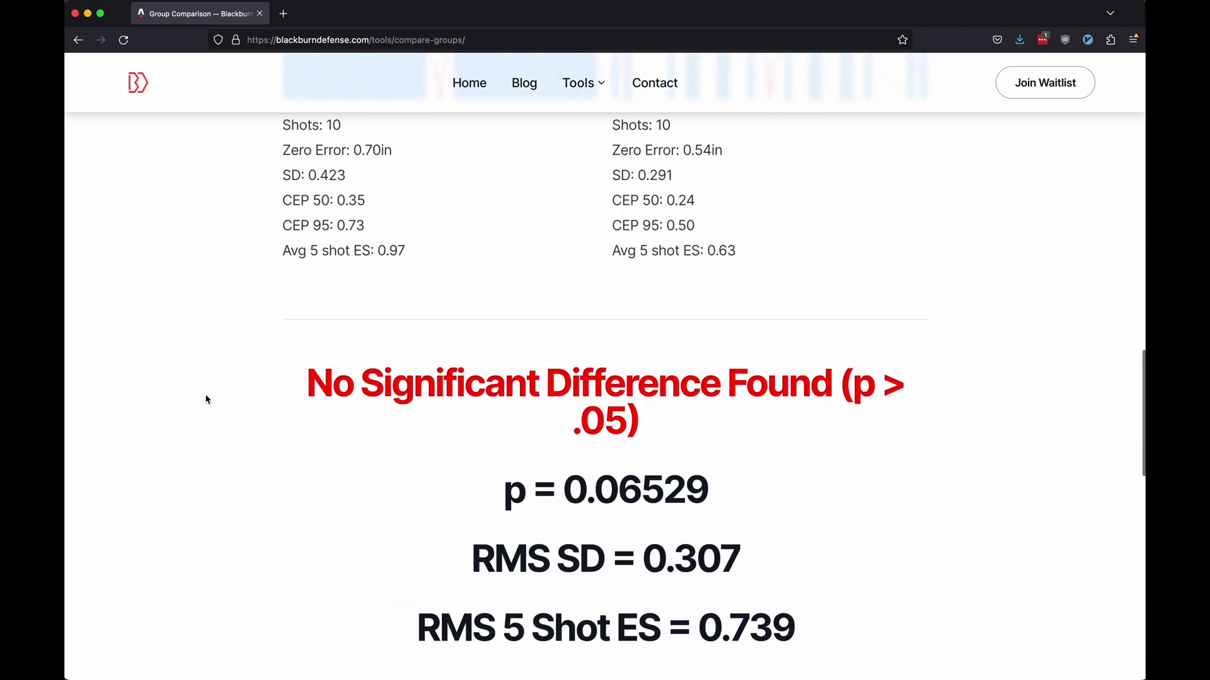
scroll(206, 399, "down", 2)
left_click_drag(304, 306, 710, 376)
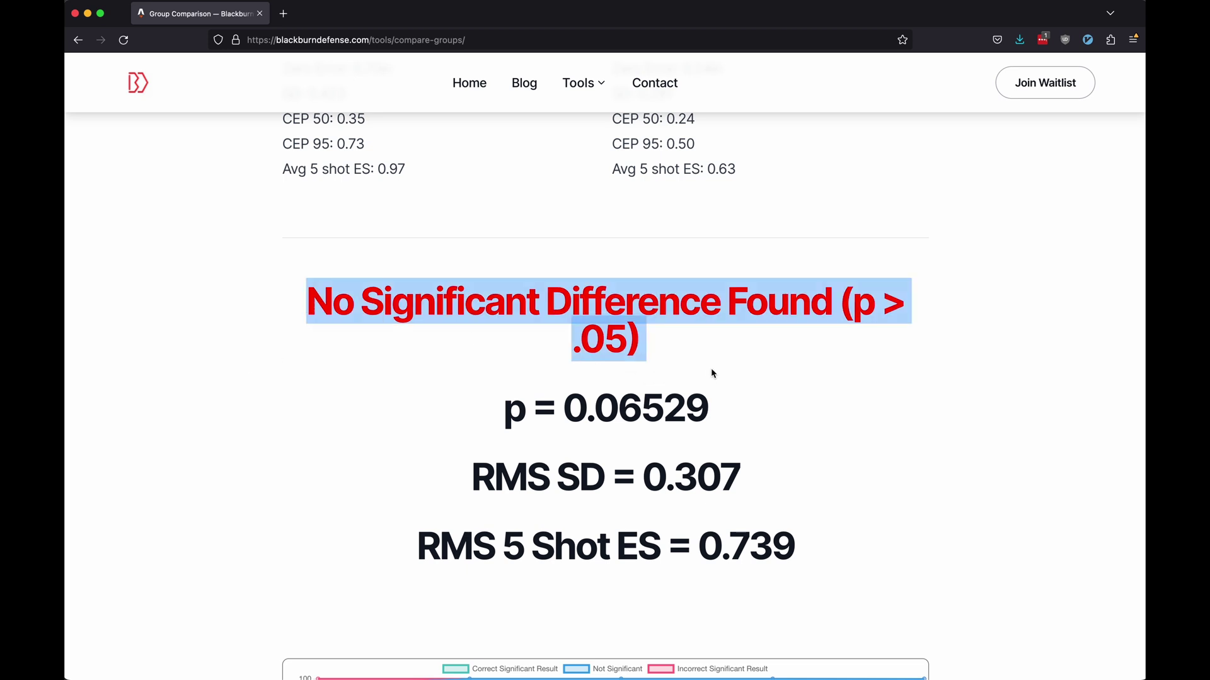
left_click_drag(478, 413, 771, 418)
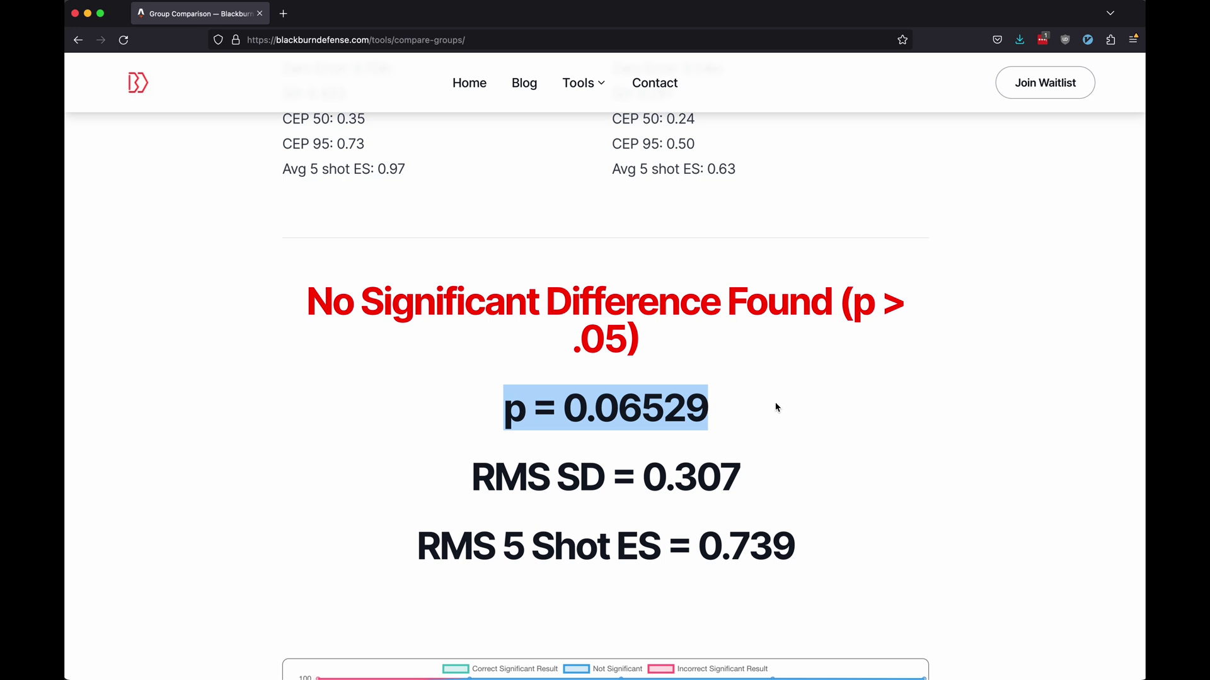
left_click_drag(616, 407, 642, 405)
left_click(836, 410)
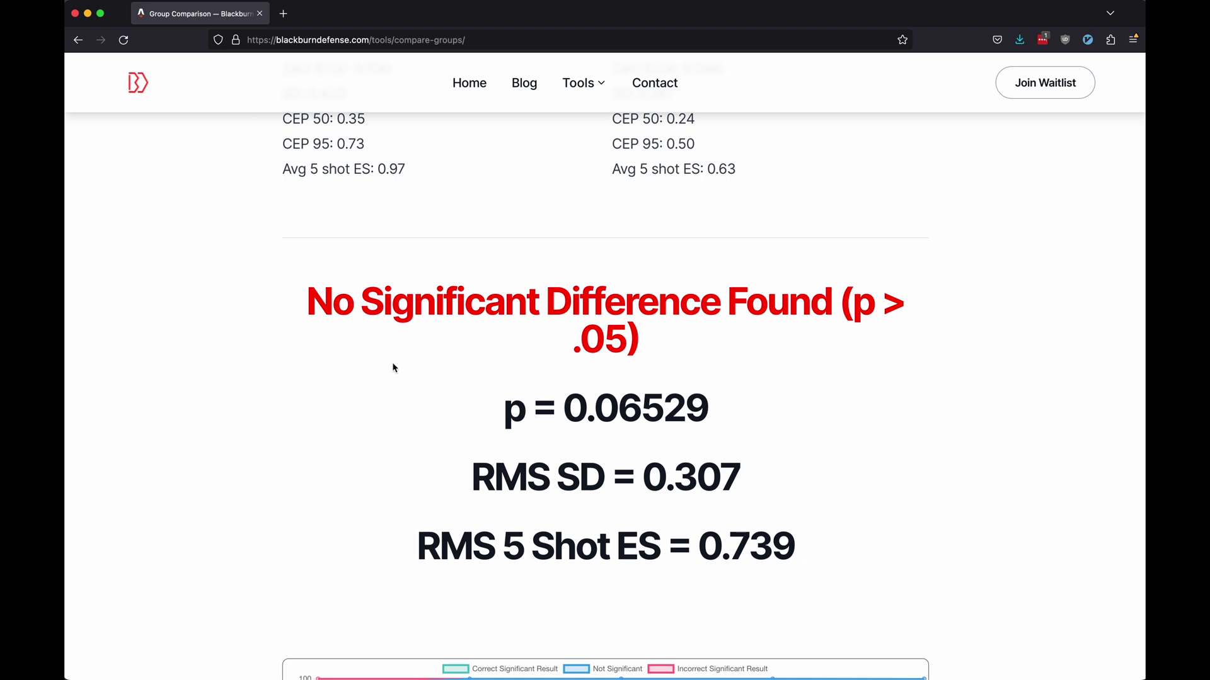
left_click_drag(395, 370, 786, 454)
left_click(785, 451)
scroll(918, 432, "down", 8)
scroll(969, 430, "down", 3)
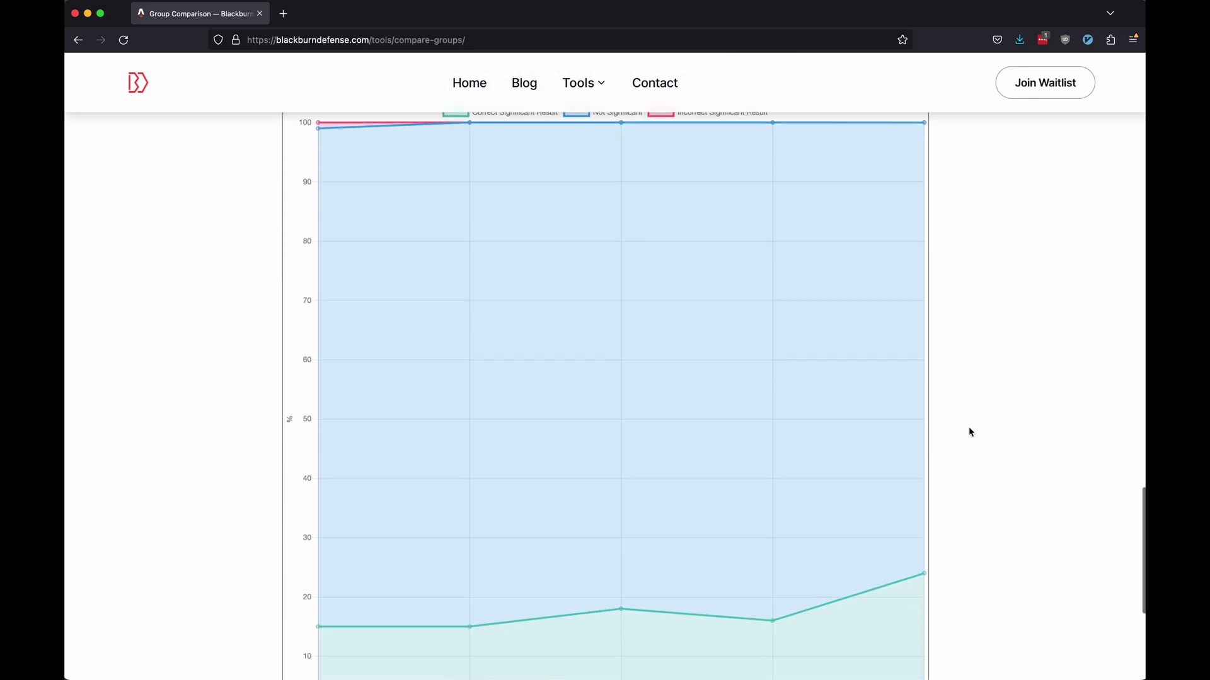
scroll(969, 430, "up", 4)
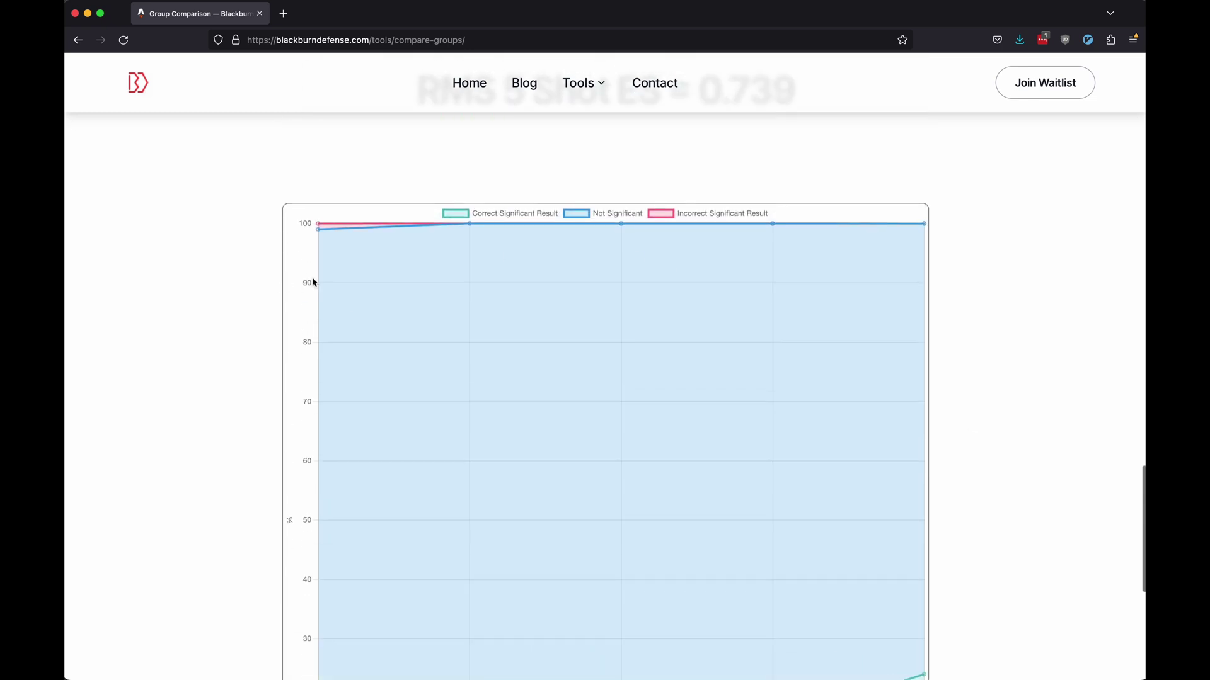
scroll(387, 269, "up", 20)
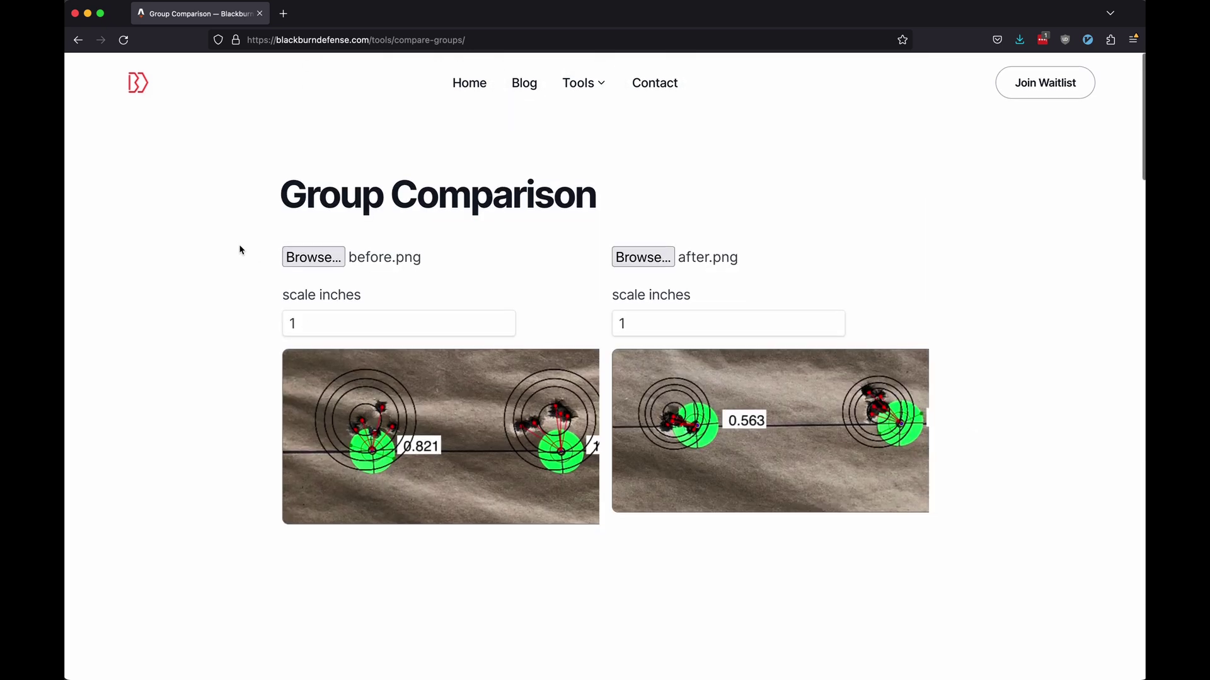
- Return to the home page and open the 100 Round Groups blog post
left_click(466, 87)
scroll(208, 238, "down", 8)
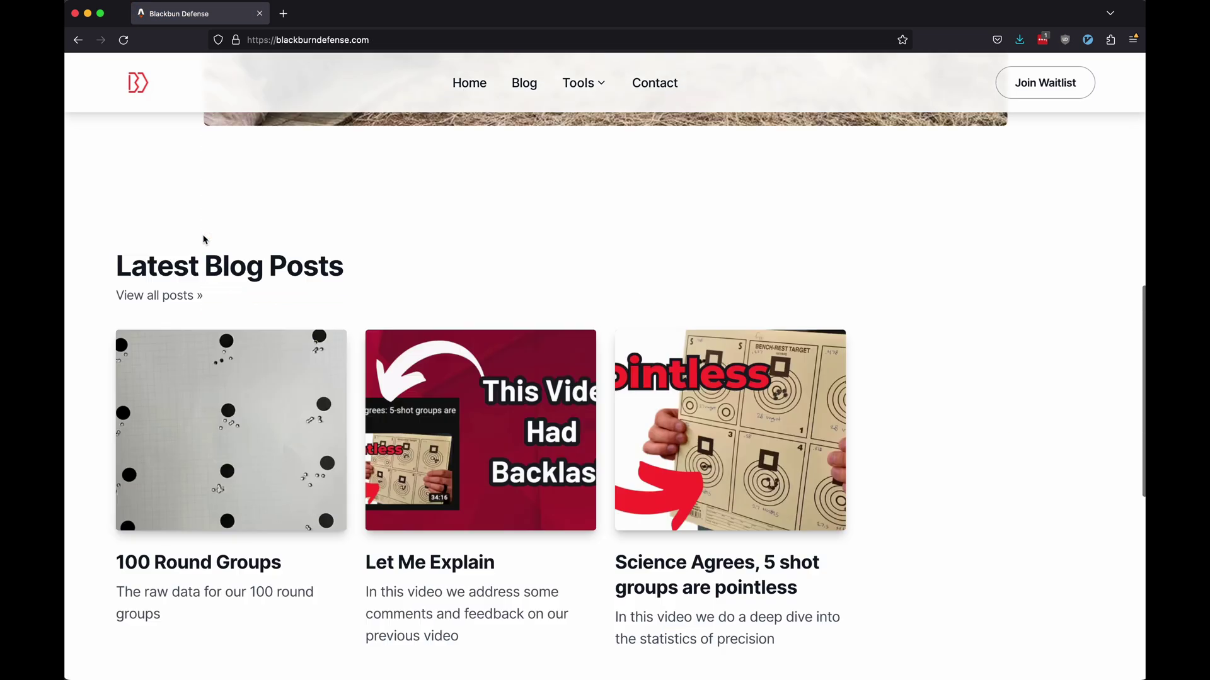
scroll(203, 239, "down", 3)
scroll(189, 252, "up", 2)
left_click(231, 305)
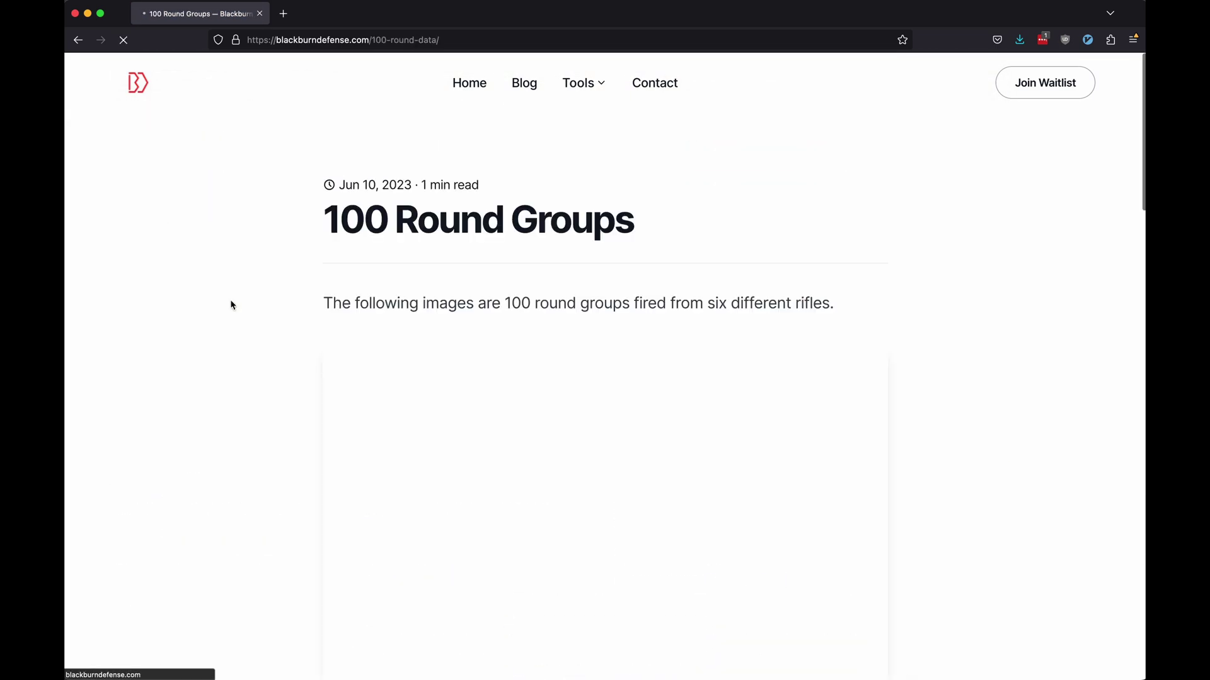
- Save the 6.5 Creedmoor target image to Downloads, then open Group Comparison's file chooser
scroll(284, 399, "down", 5)
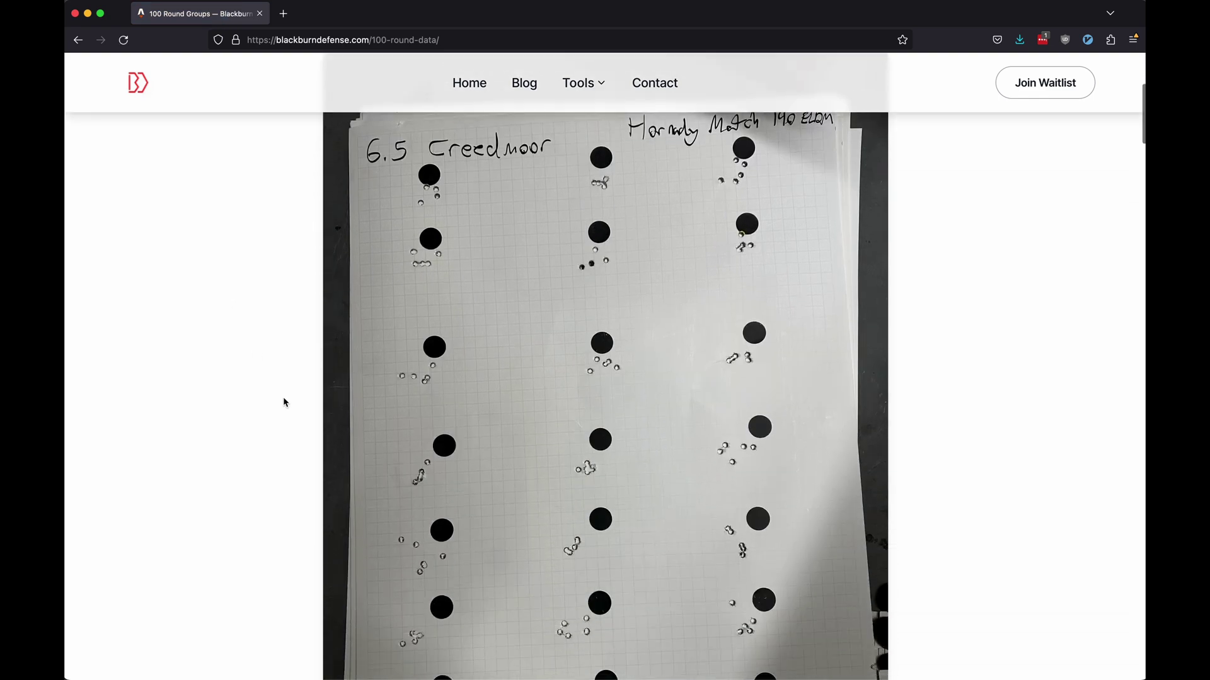
scroll(284, 402, "down", 20)
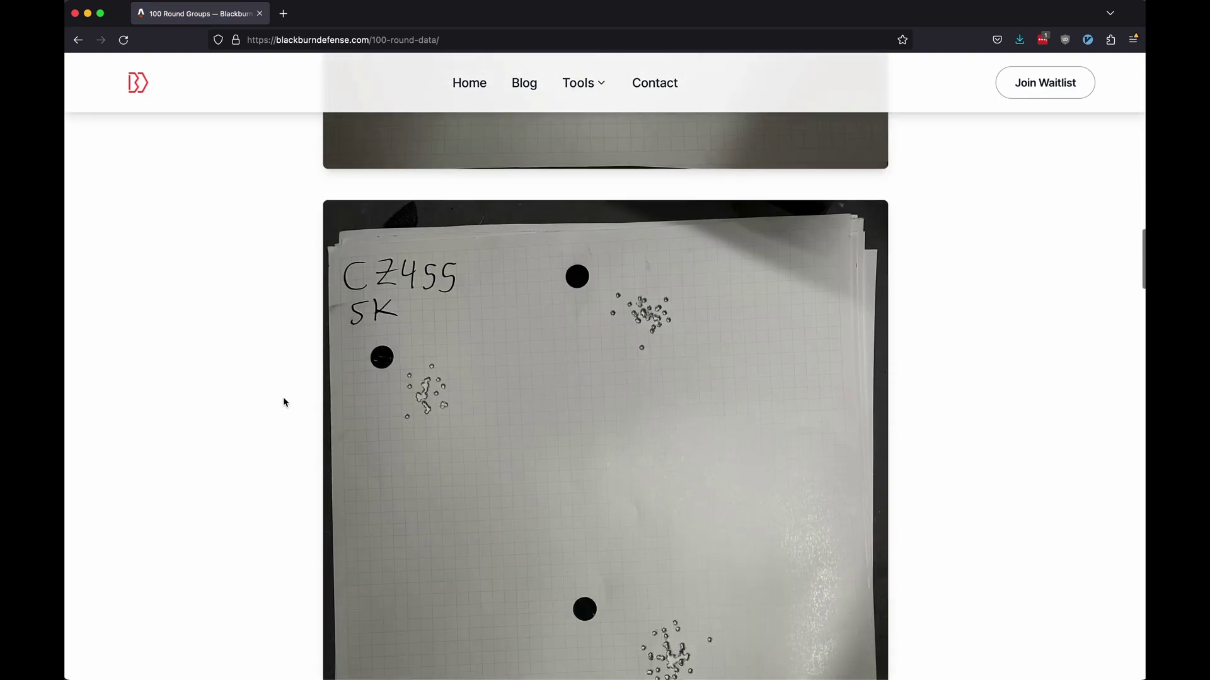
scroll(284, 403, "down", 20)
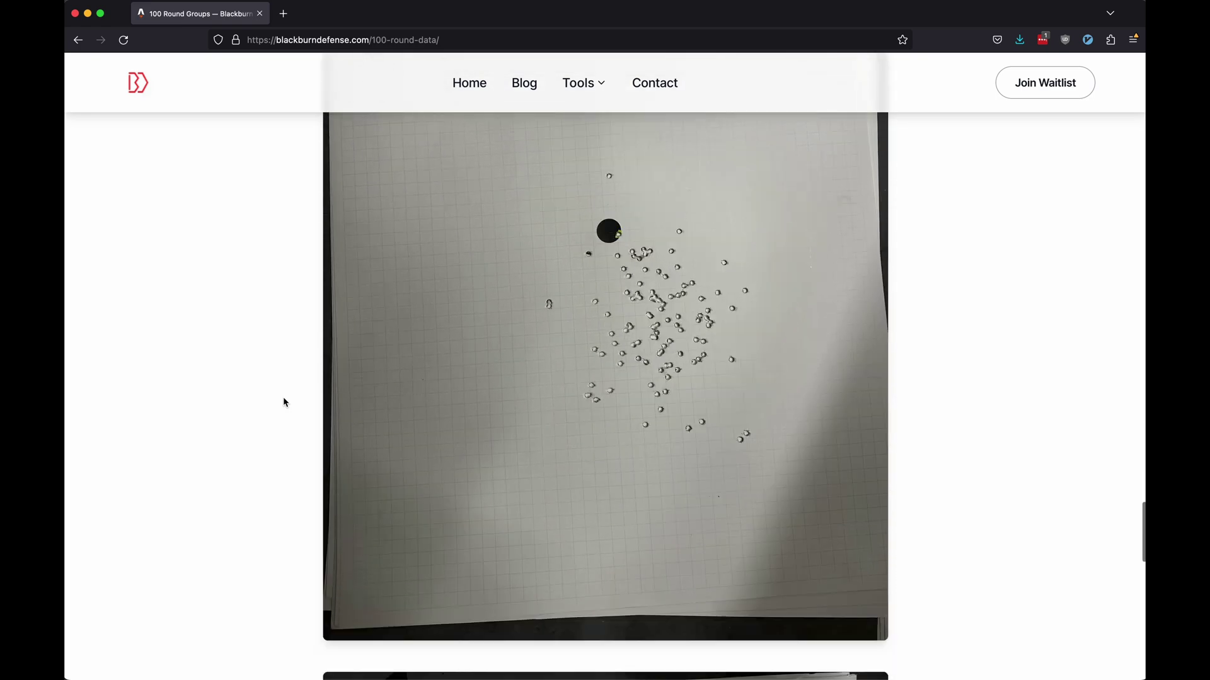
scroll(284, 402, "down", 16)
scroll(284, 403, "up", 13)
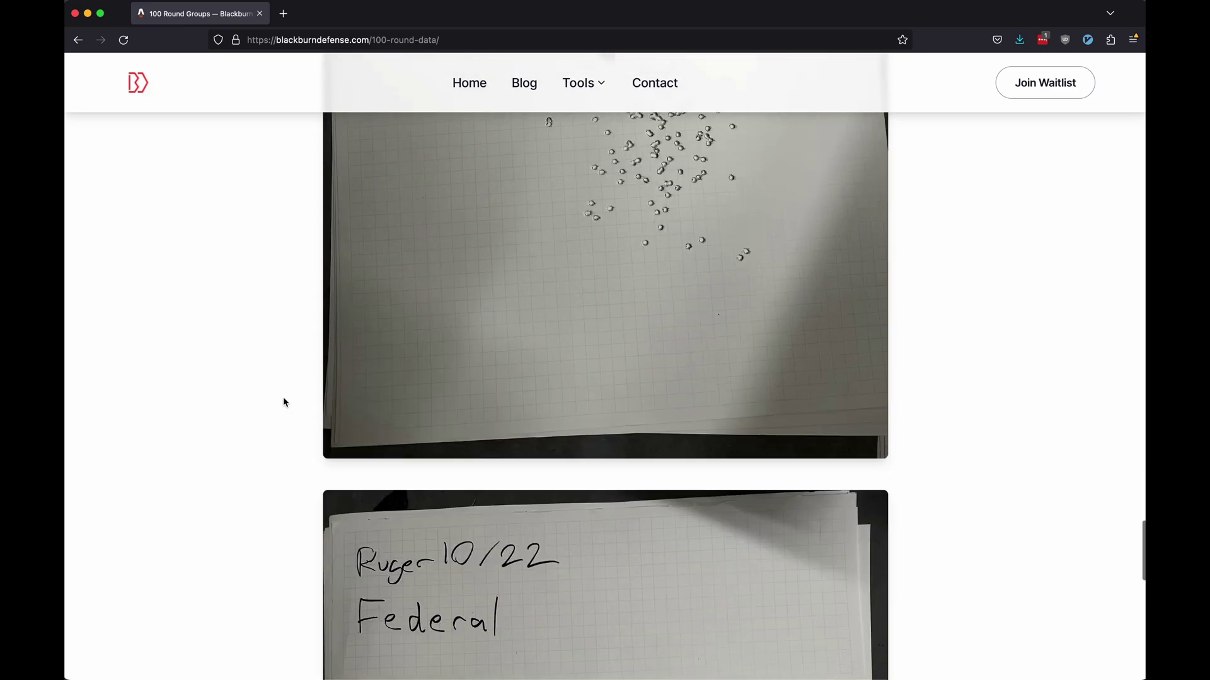
scroll(284, 403, "up", 20)
right_click(564, 450)
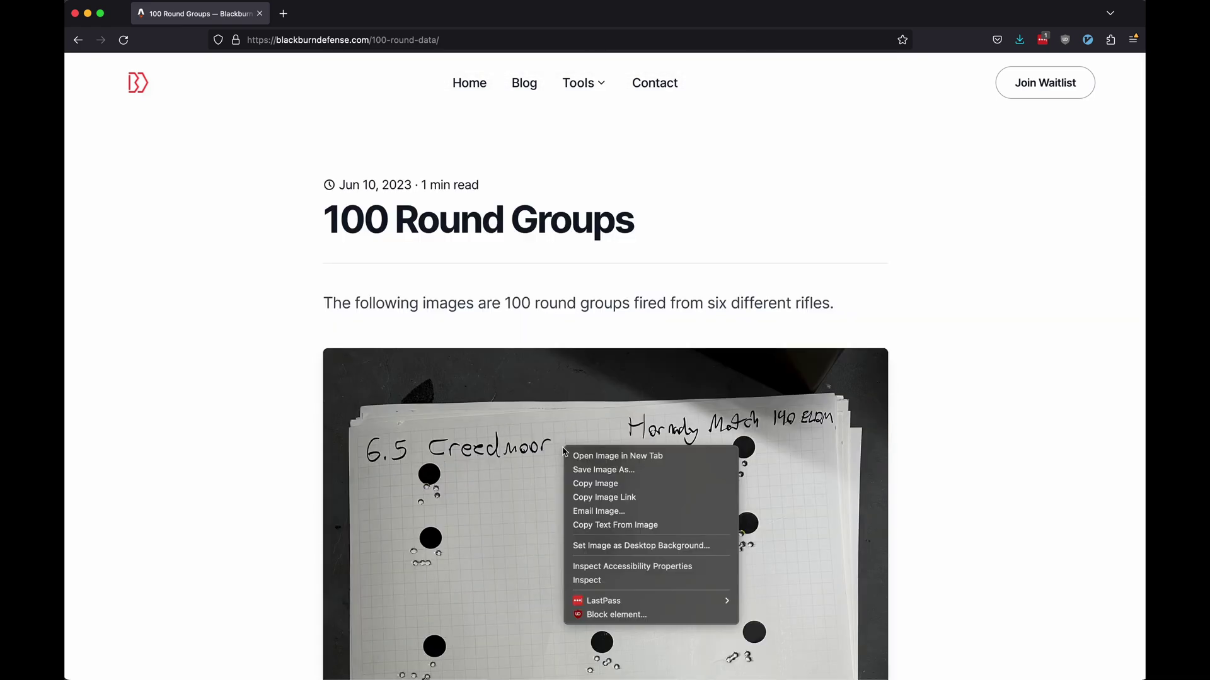
left_click(675, 469)
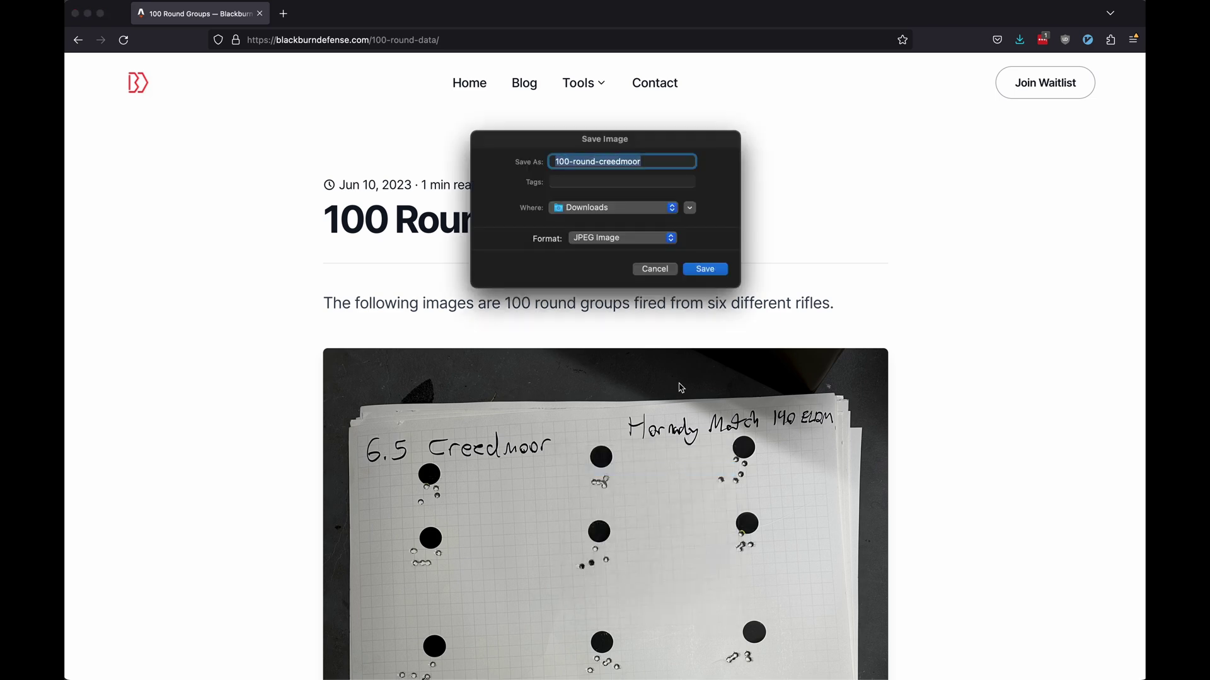
left_click(705, 269)
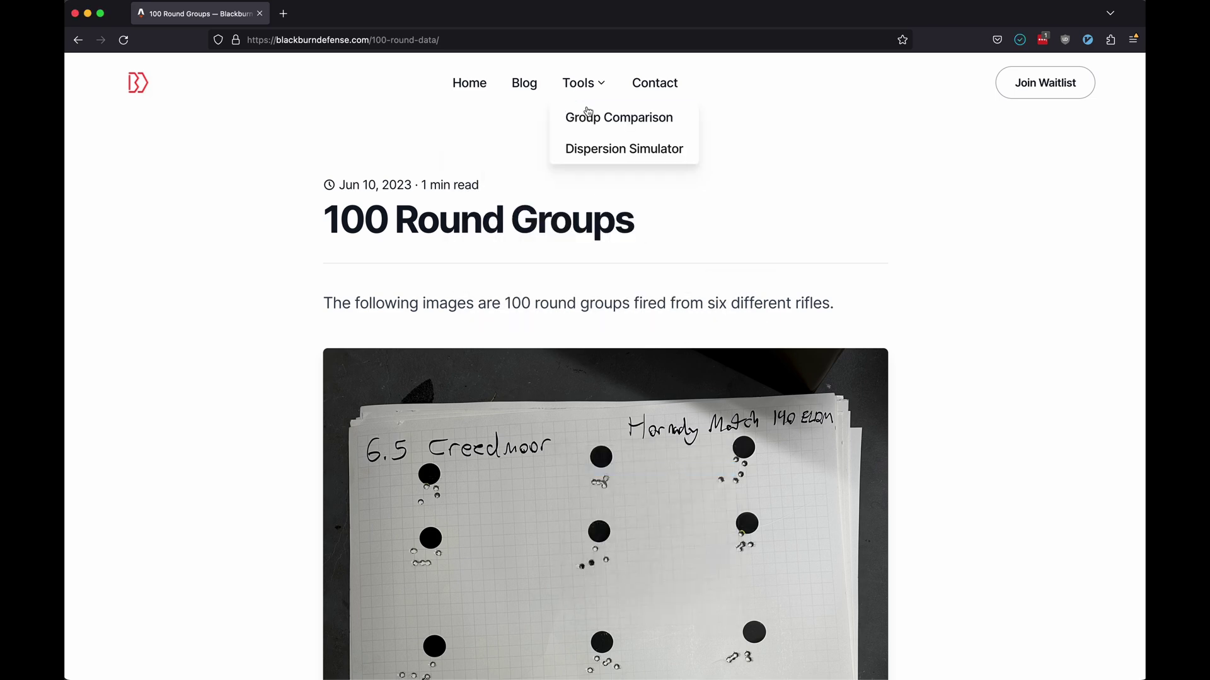
left_click(587, 114)
left_click(315, 258)
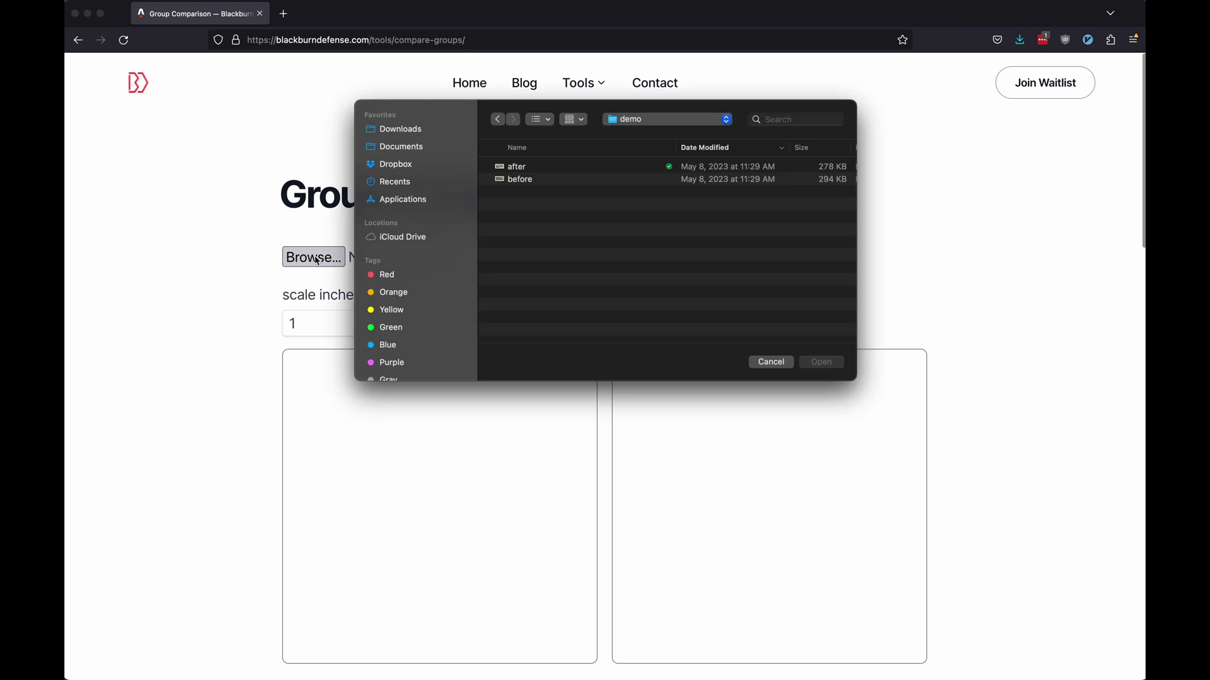
- Load 100-round-creedmoor.jpg from Downloads as the first group
left_click(401, 129)
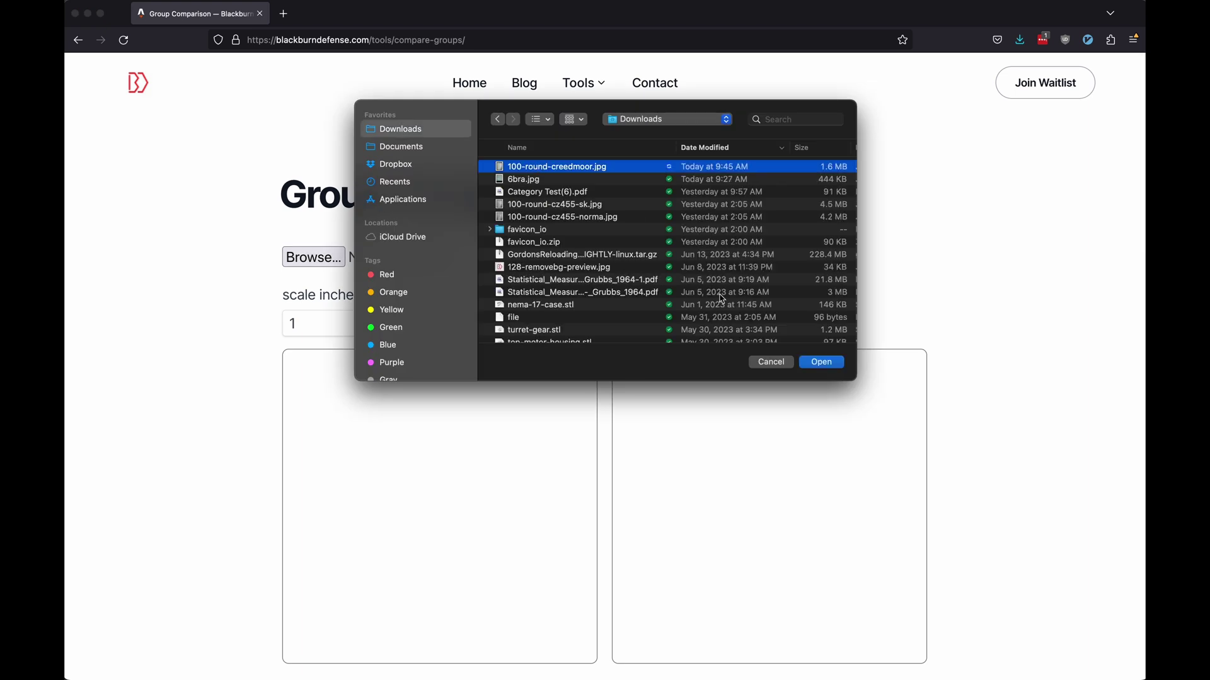
left_click(819, 361)
scroll(451, 301, "down", 3)
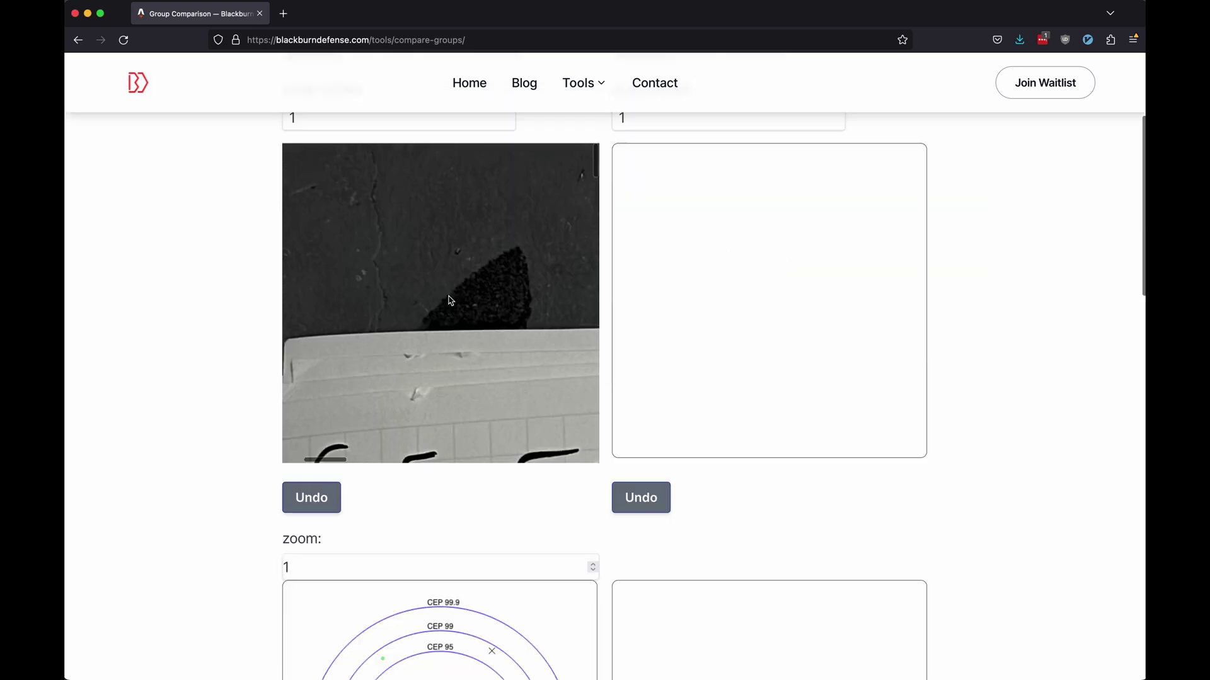
scroll(450, 300, "down", 5)
scroll(451, 300, "down", 5)
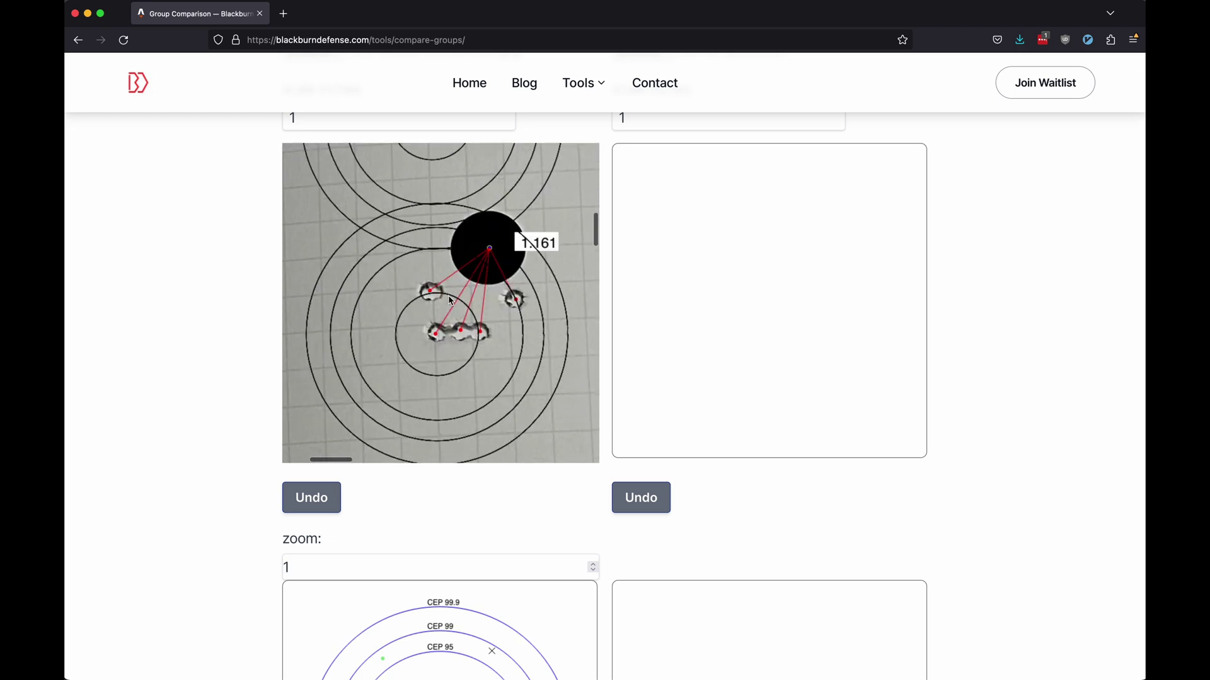
scroll(448, 295, "down", 3)
scroll(448, 295, "right", 3)
scroll(448, 295, "up", 3)
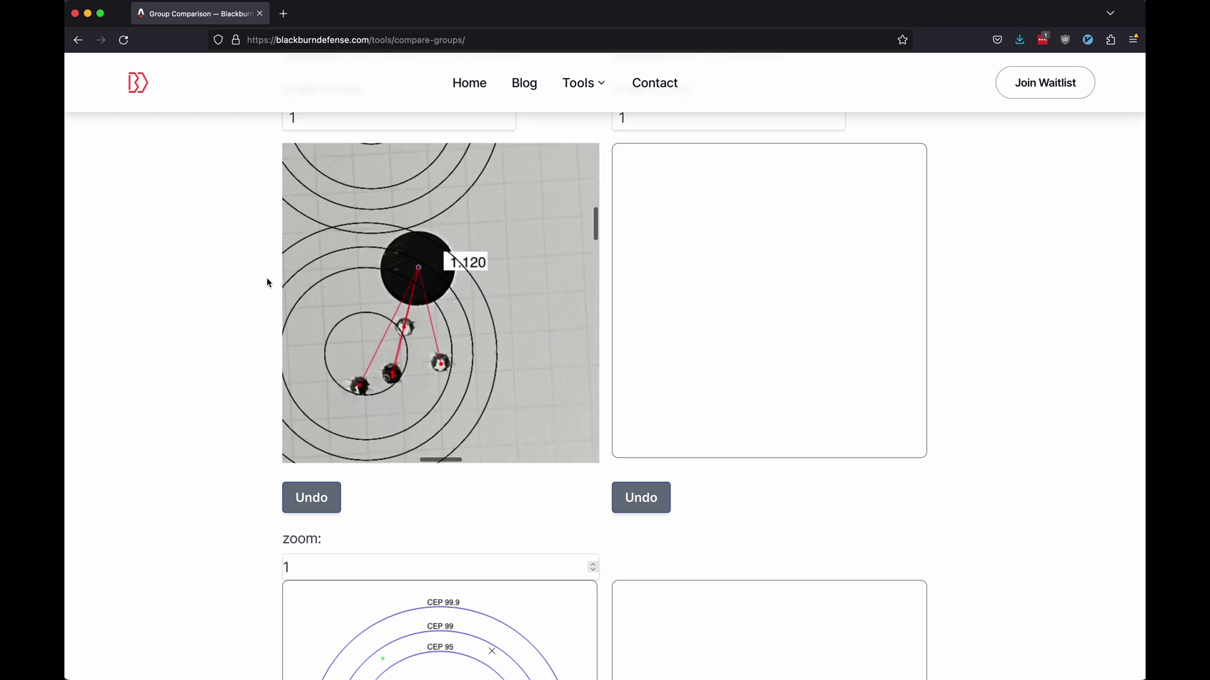
- Review its 99 shots, SD 0.660 and CEP 50 0.55, then cancel the second group's file picker
scroll(258, 282, "down", 5)
scroll(245, 282, "up", 3)
scroll(246, 281, "down", 15)
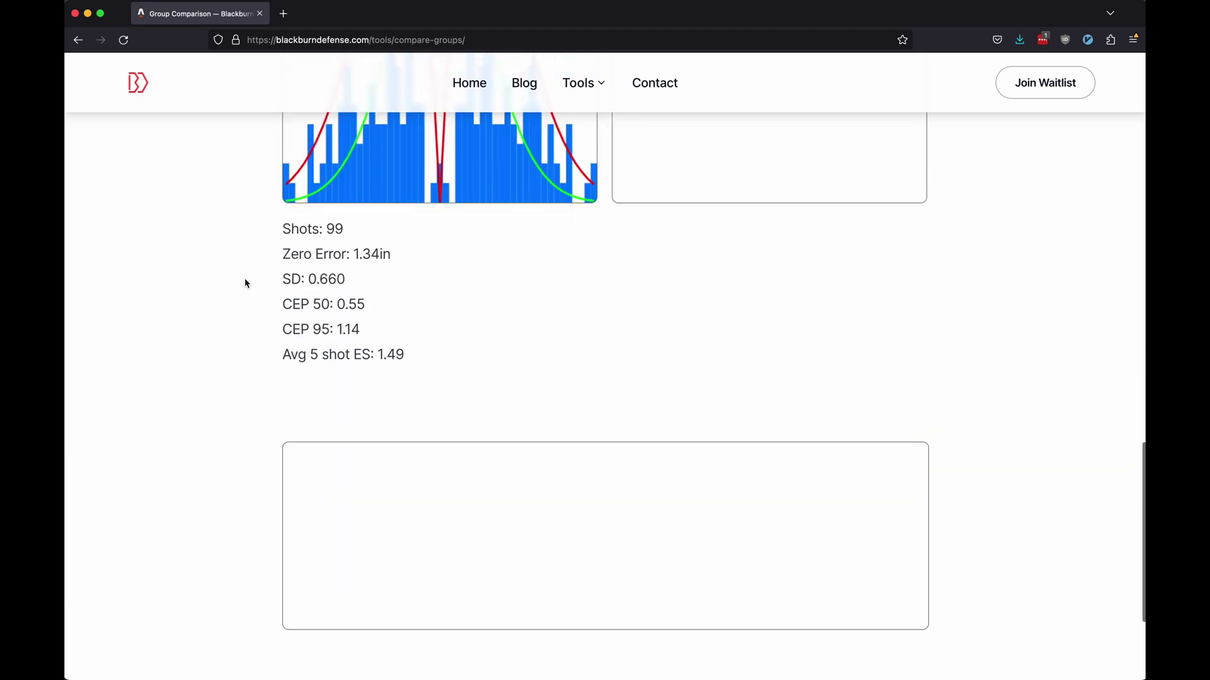
scroll(245, 283, "up", 4)
scroll(205, 359, "down", 7)
scroll(203, 359, "up", 4)
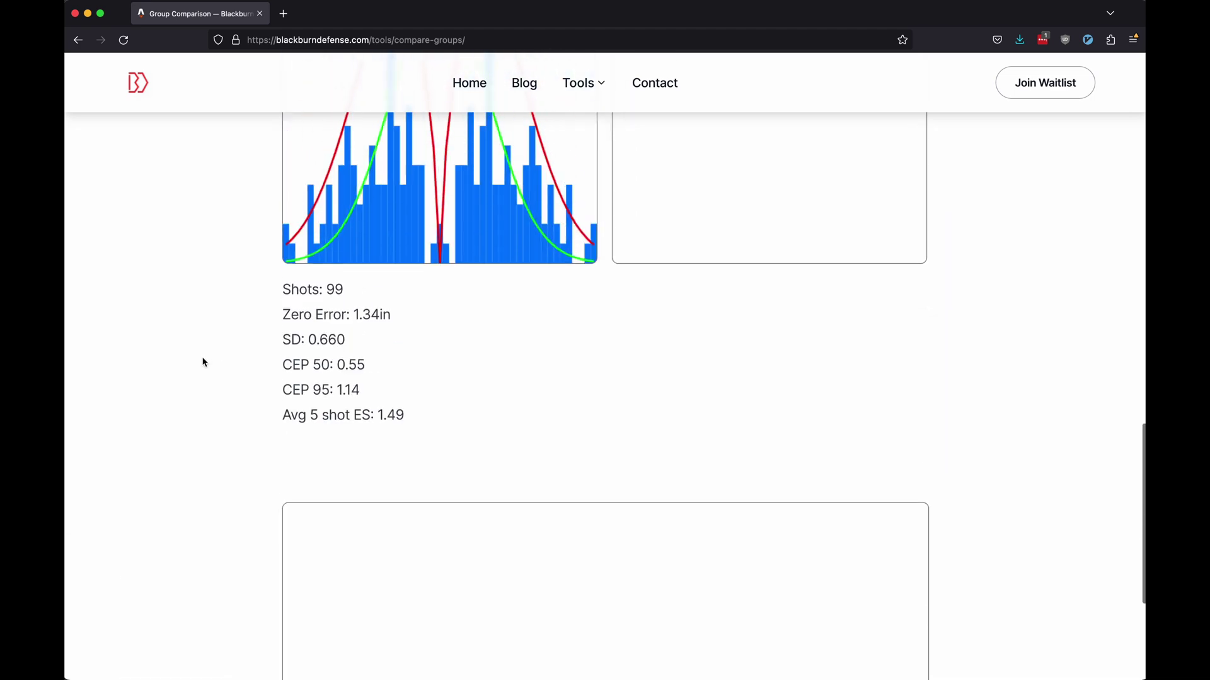
scroll(203, 363, "up", 10)
scroll(662, 283, "down", 1)
left_click(644, 259)
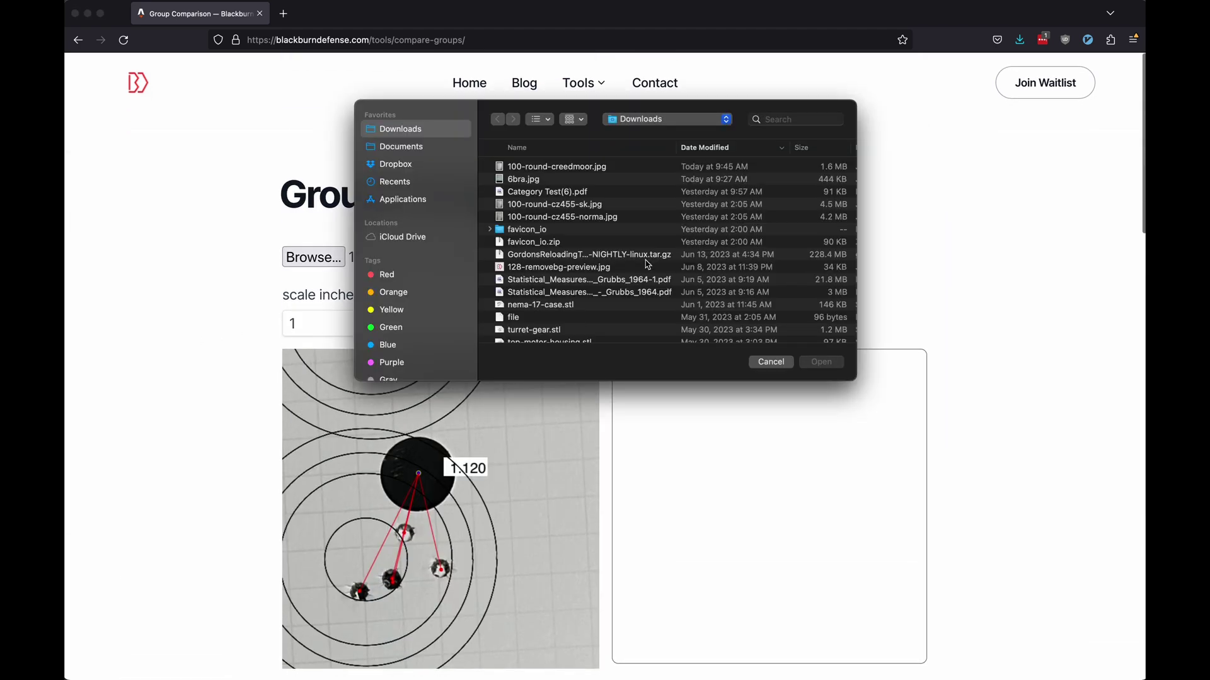
left_click(776, 364)
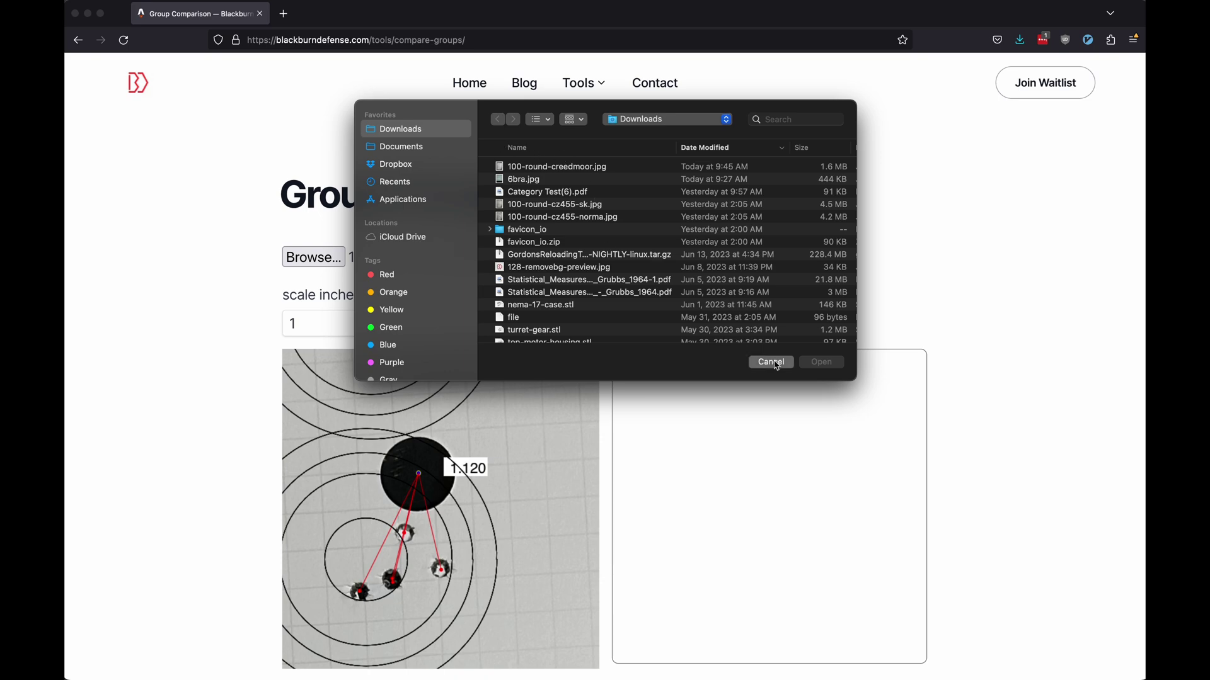
- From the 100 Round Groups post, save the 223 Custom target image as 100-round-lone-peak-223
left_click(467, 91)
scroll(413, 313, "down", 10)
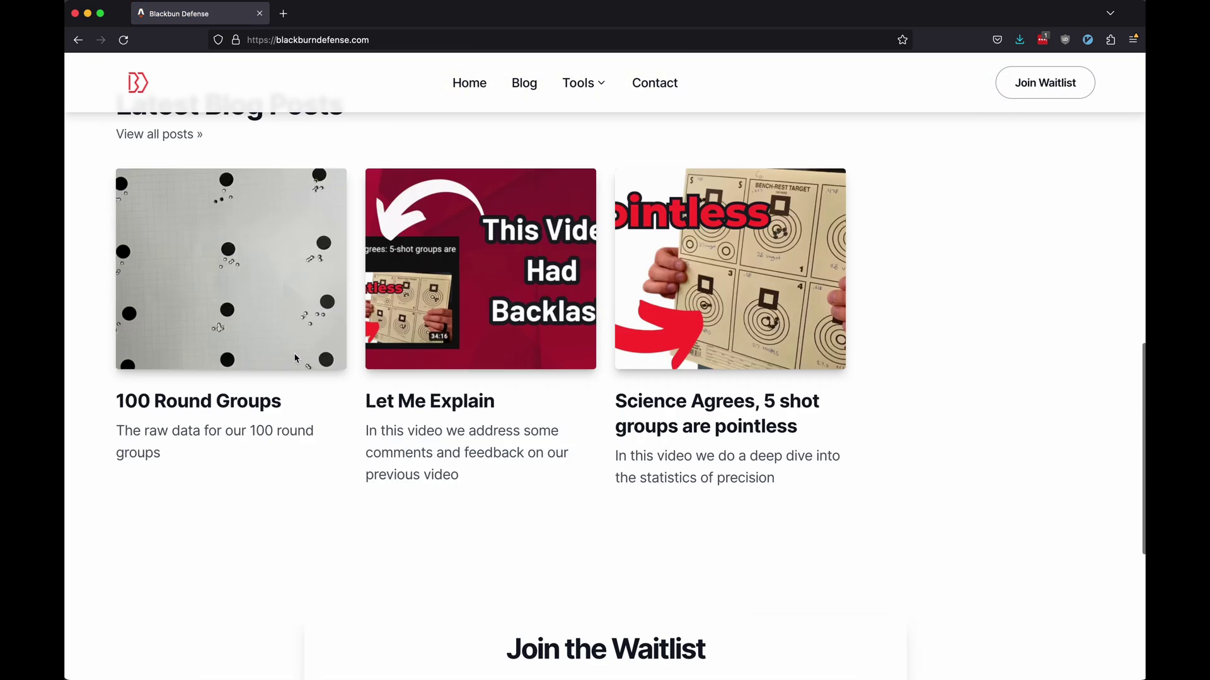
left_click(305, 378)
scroll(307, 380, "down", 5)
right_click(515, 300)
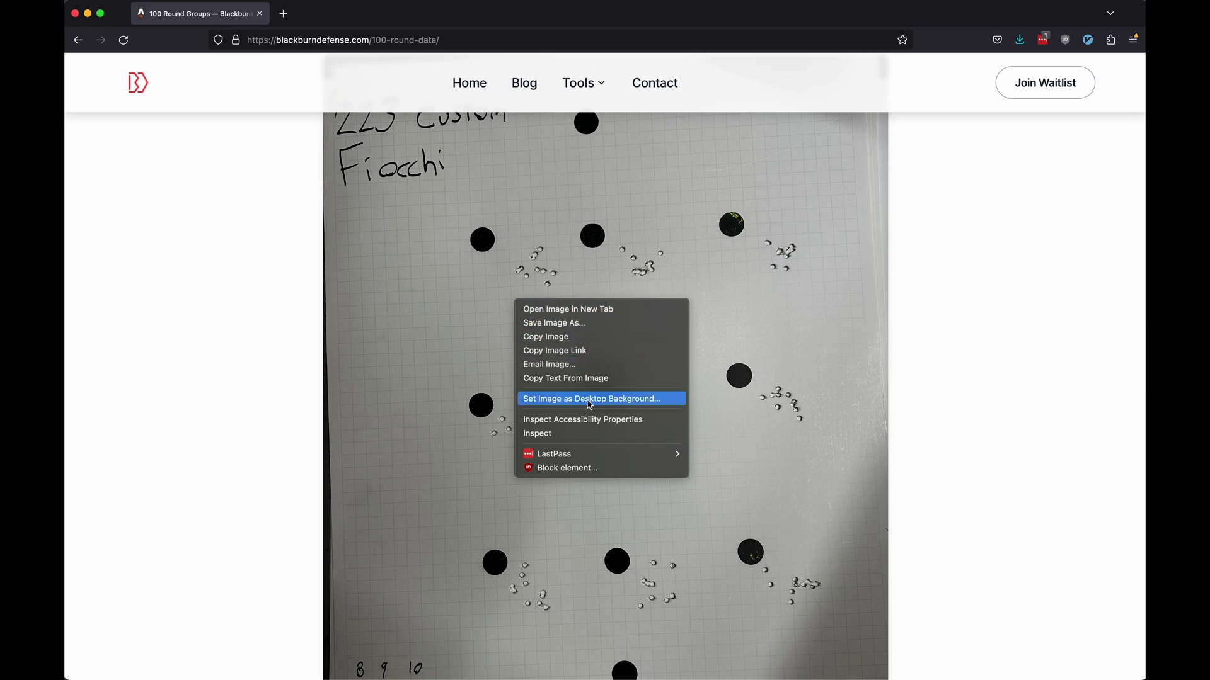
left_click(593, 324)
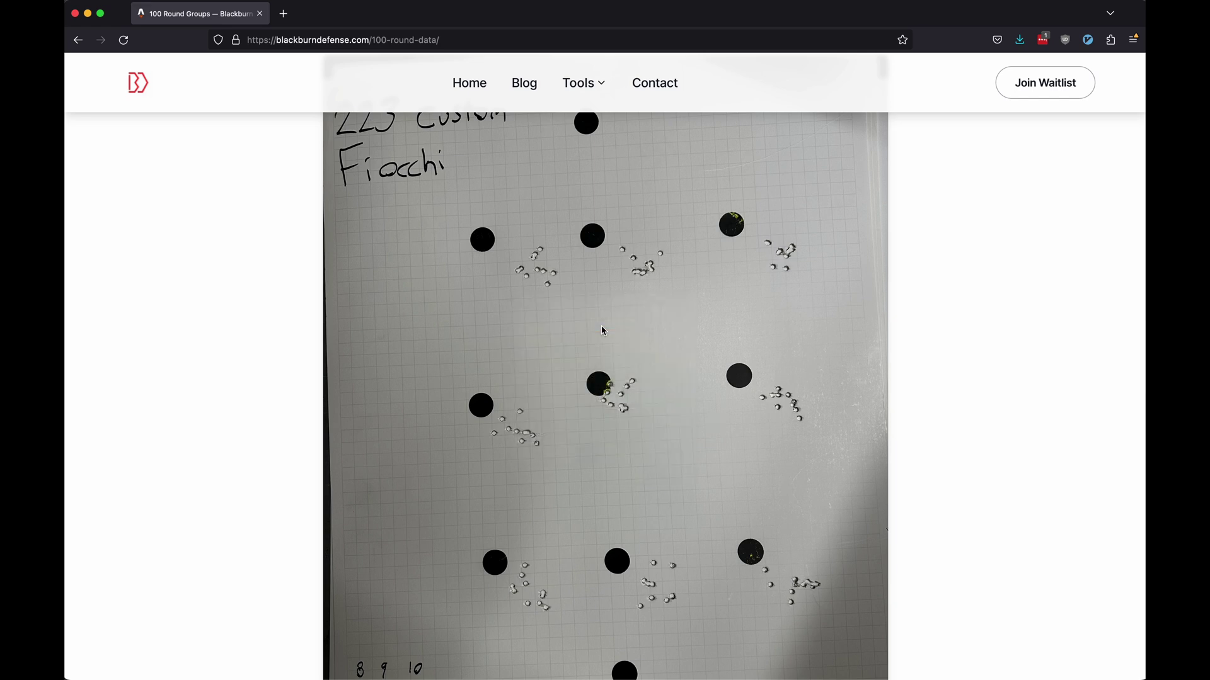
left_click(706, 270)
- In Group Comparison, load 100-round-creedmoor.jpg and 100-round-lone-peak-223.jpg as the two groups
mouse_move(563, 83)
left_click(589, 116)
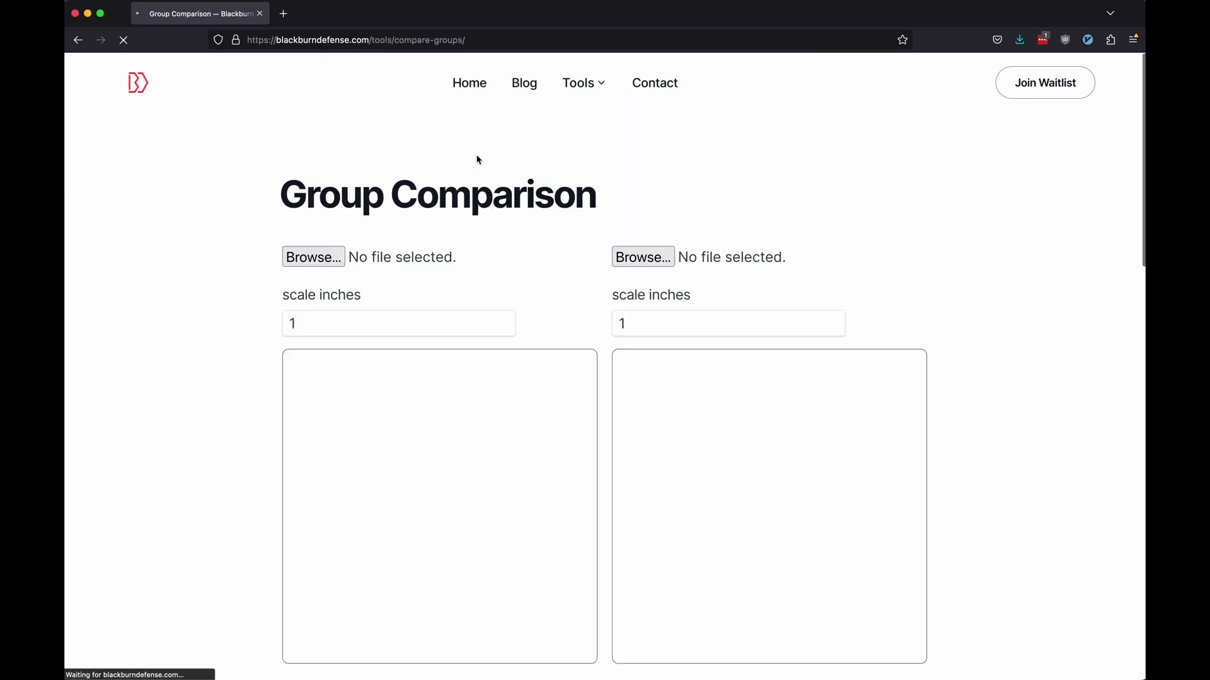
left_click(320, 256)
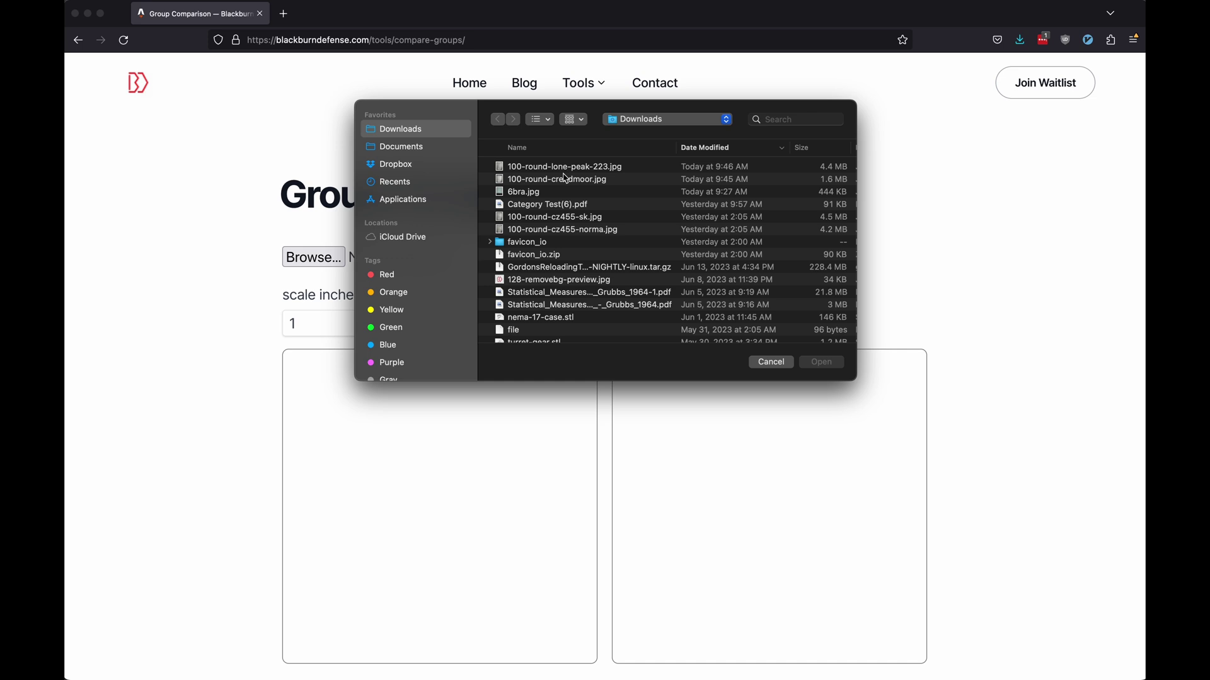
left_click(564, 179)
left_click(820, 362)
left_click(643, 256)
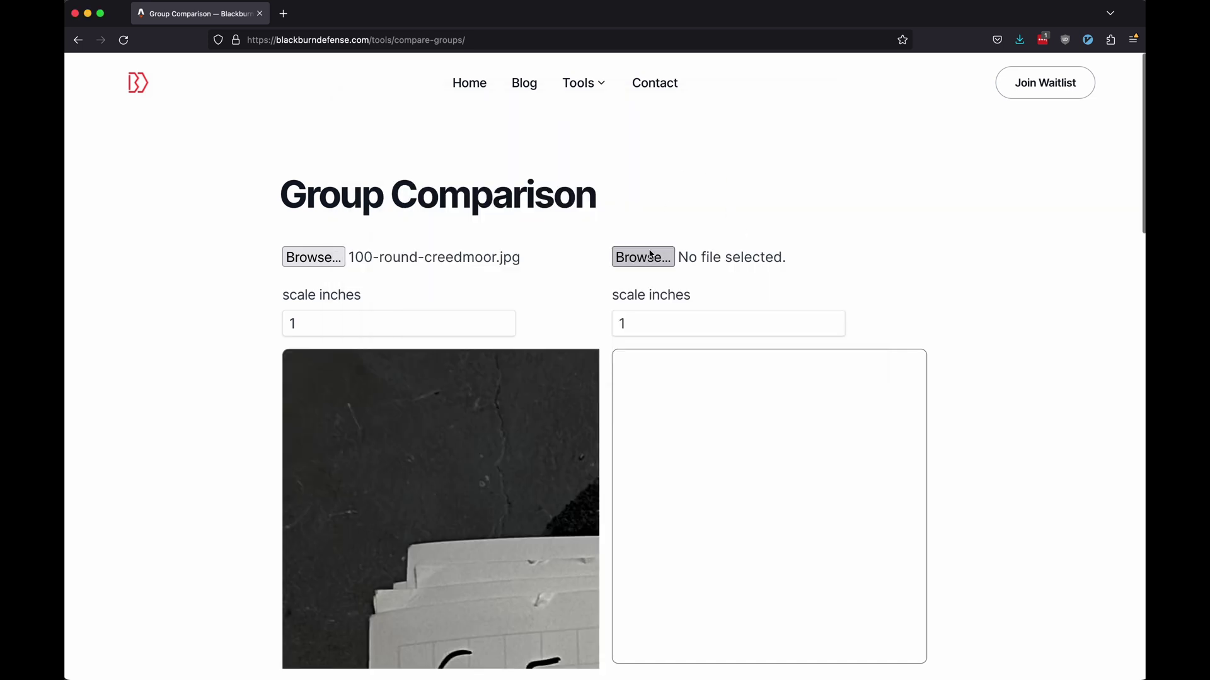
left_click(662, 168)
left_click(821, 361)
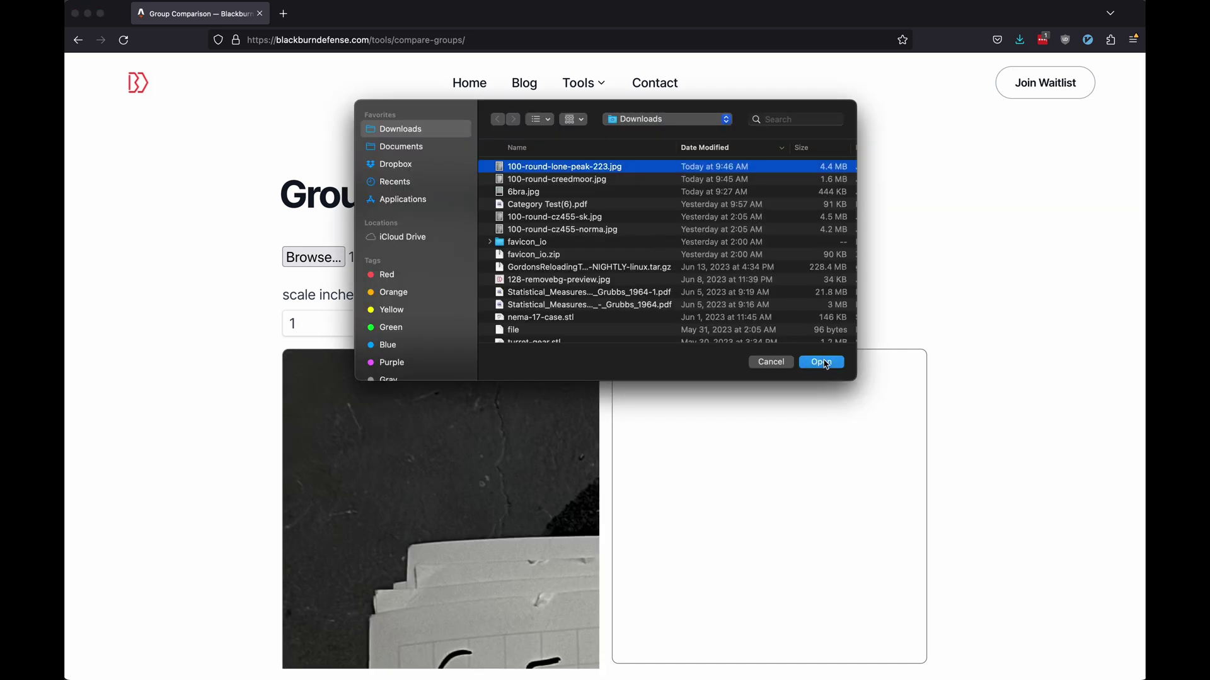
- Review the group stats, the p = 0.02063 significance result and the shot-count chart
scroll(1002, 408, "down", 10)
scroll(1005, 408, "down", 2)
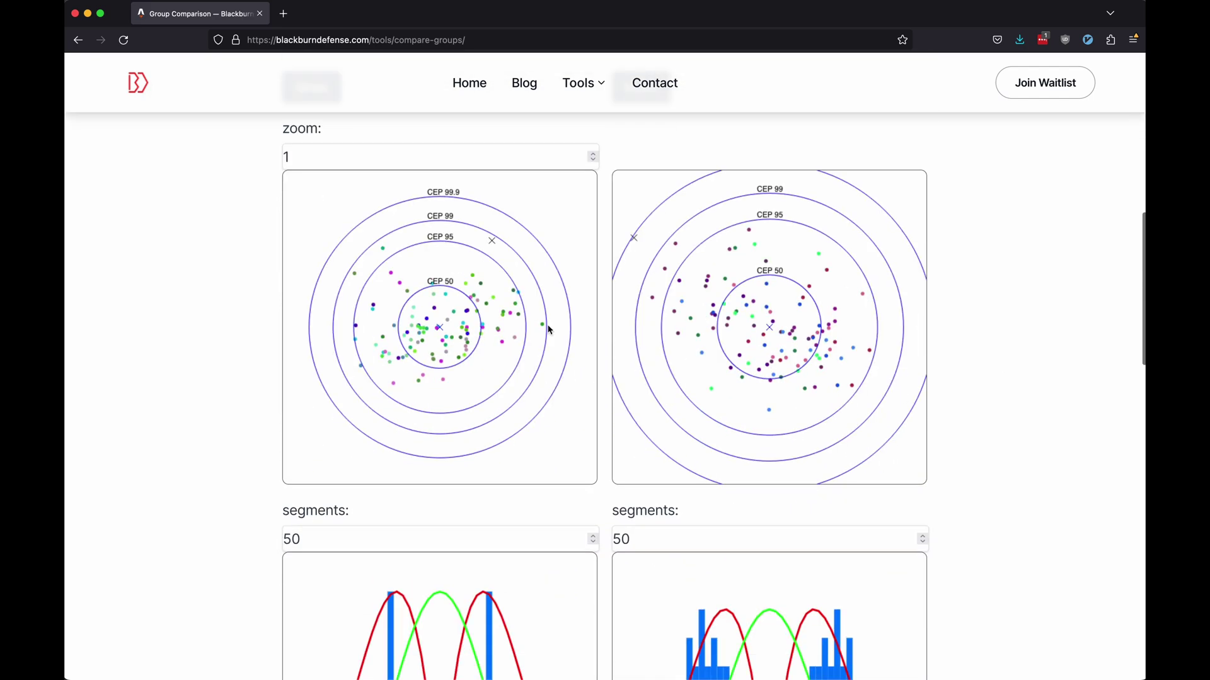
scroll(945, 385, "down", 4)
scroll(992, 321, "up", 2)
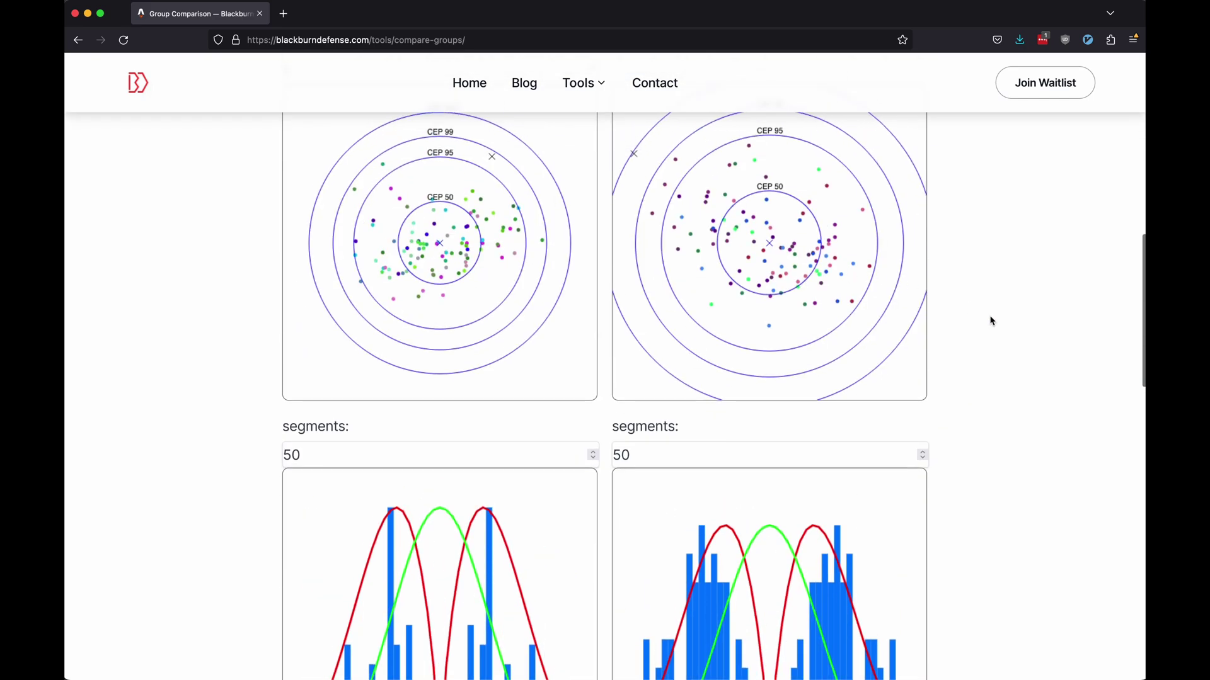
scroll(883, 328, "down", 7)
scroll(910, 321, "down", 1)
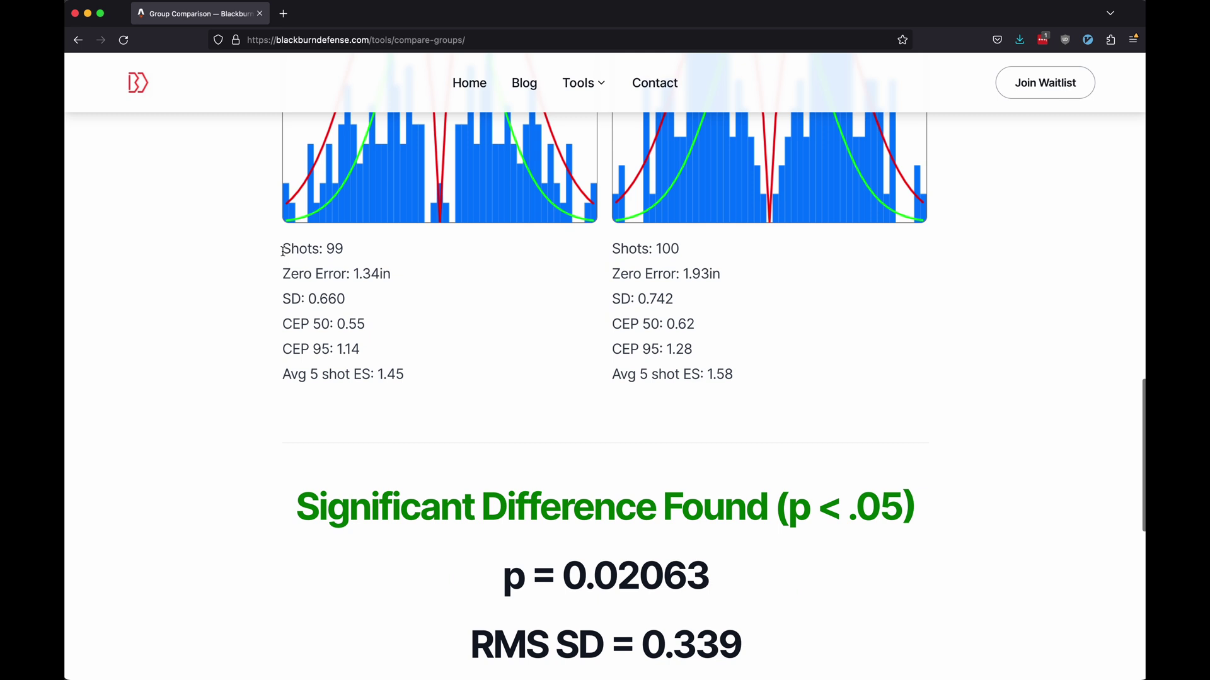
left_click_drag(281, 248, 408, 414)
left_click(469, 367)
scroll(229, 339, "down", 3)
left_click_drag(290, 296, 994, 549)
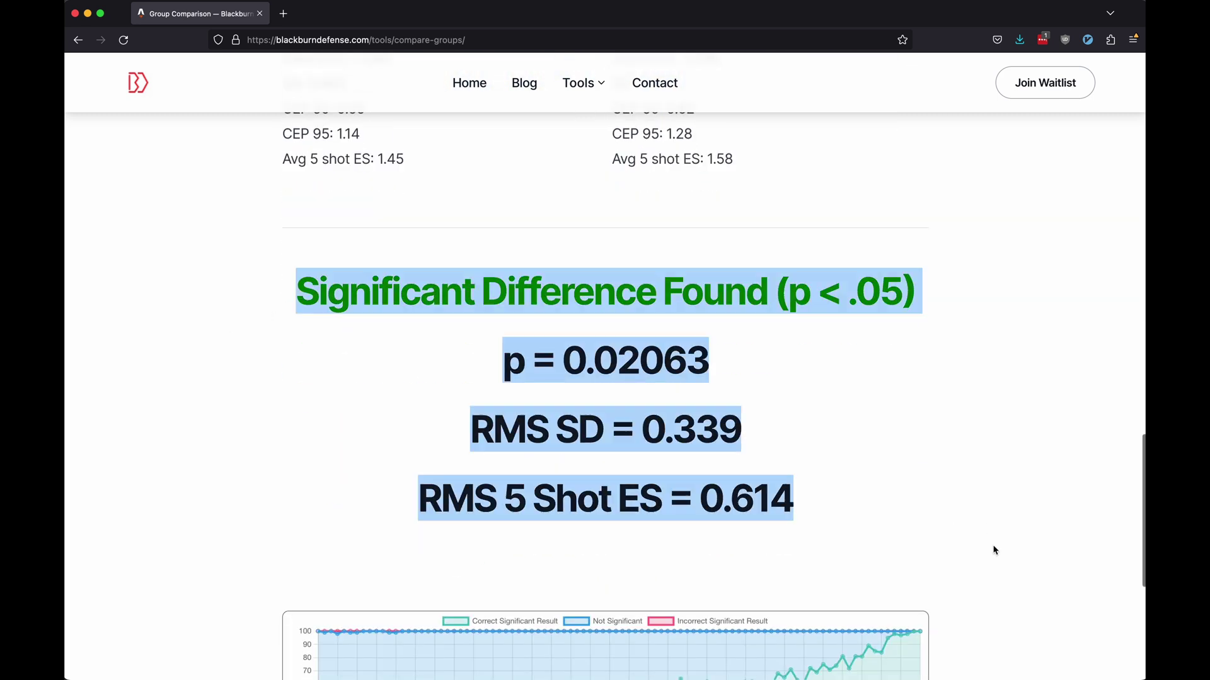
left_click(995, 490)
scroll(994, 504, "down", 4)
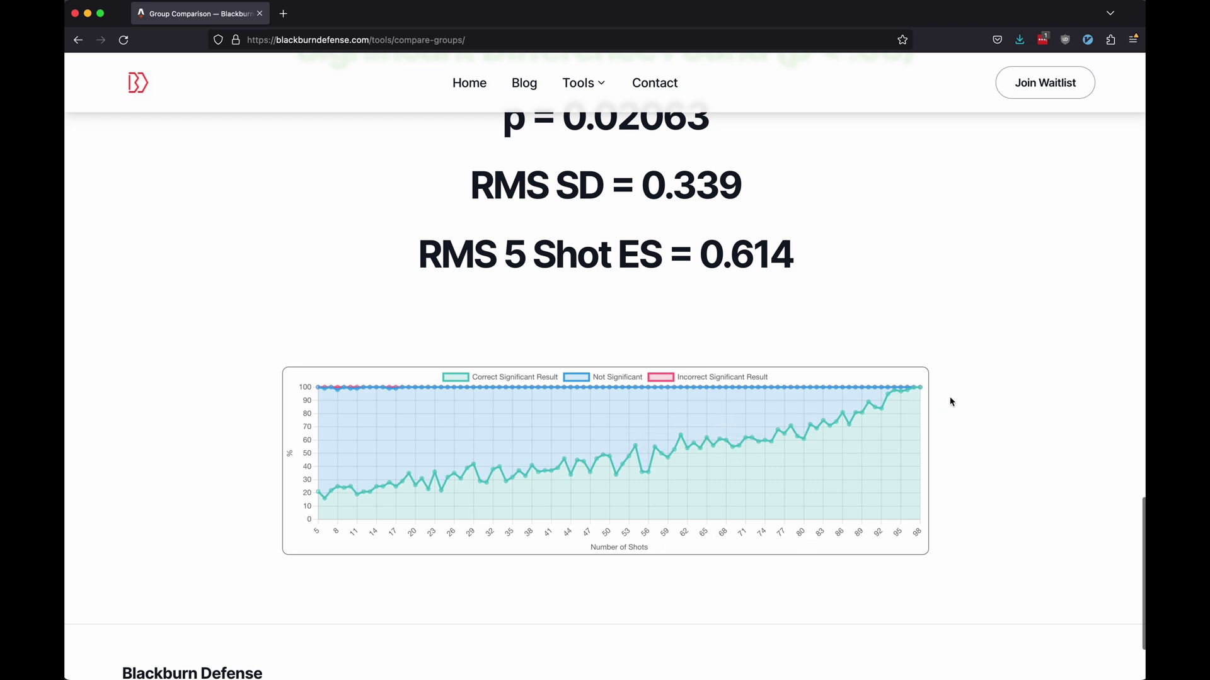
scroll(950, 402, "up", 15)
- Open the Dispersion Simulator, draw a first batch, then run 100000x to reach 100034 shots
mouse_move(586, 86)
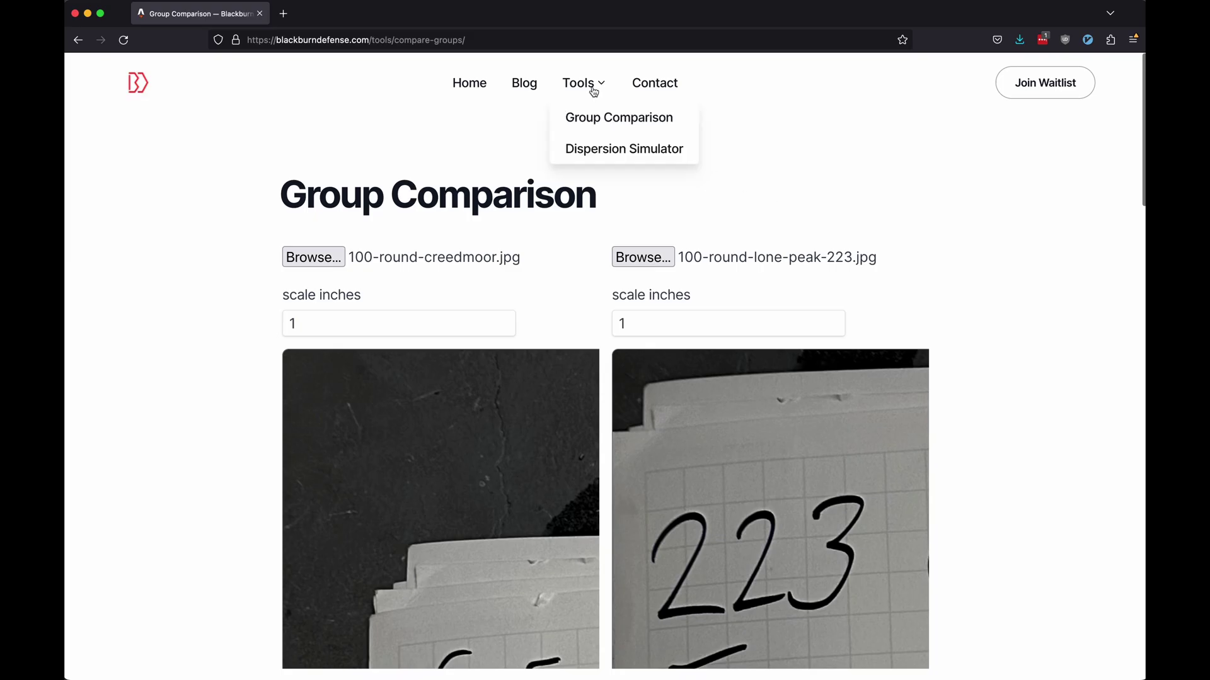
left_click(604, 148)
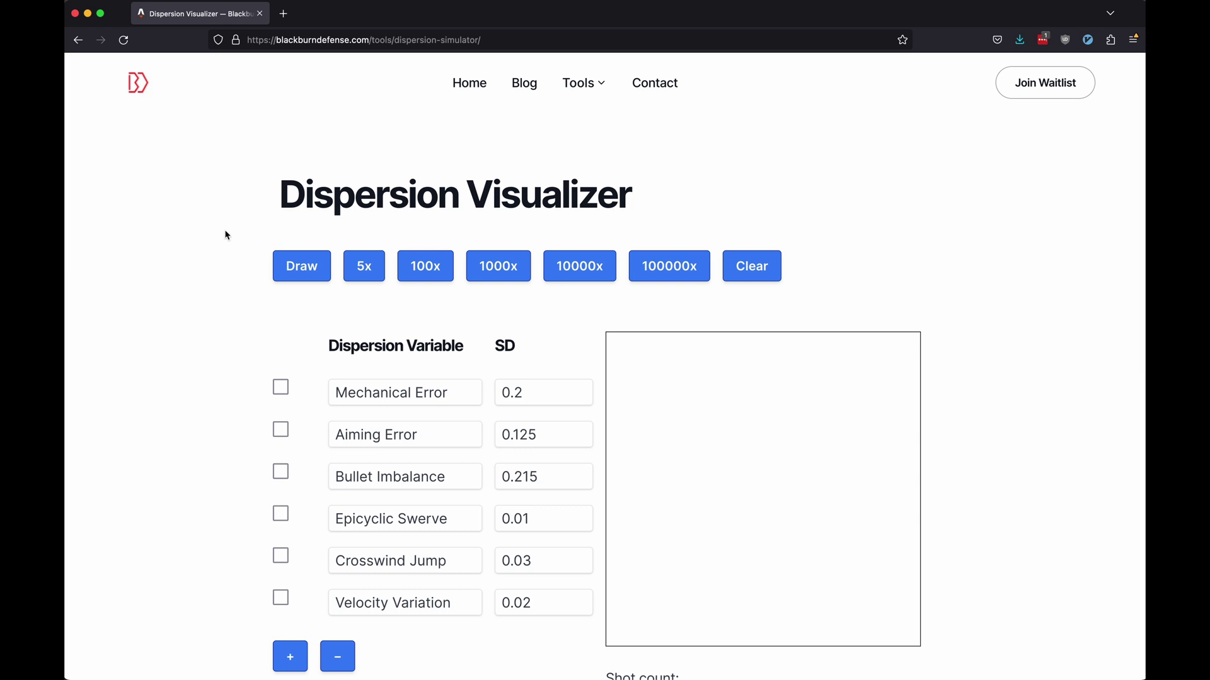
left_click(326, 261)
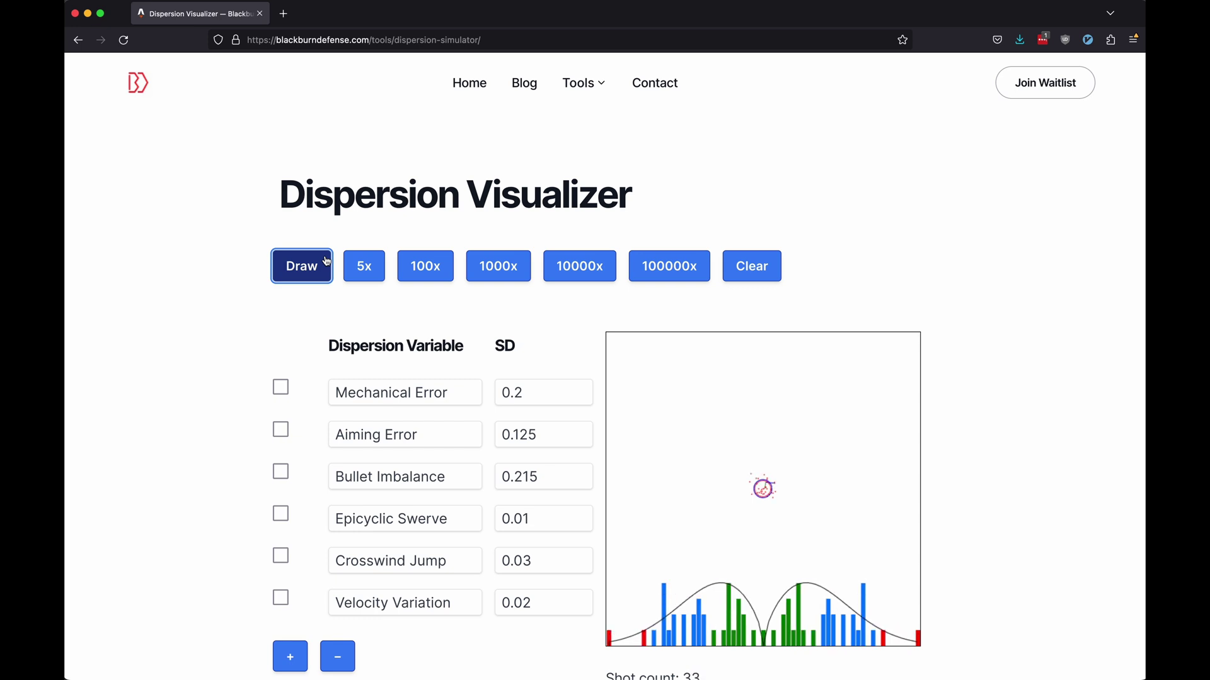
left_click(668, 271)
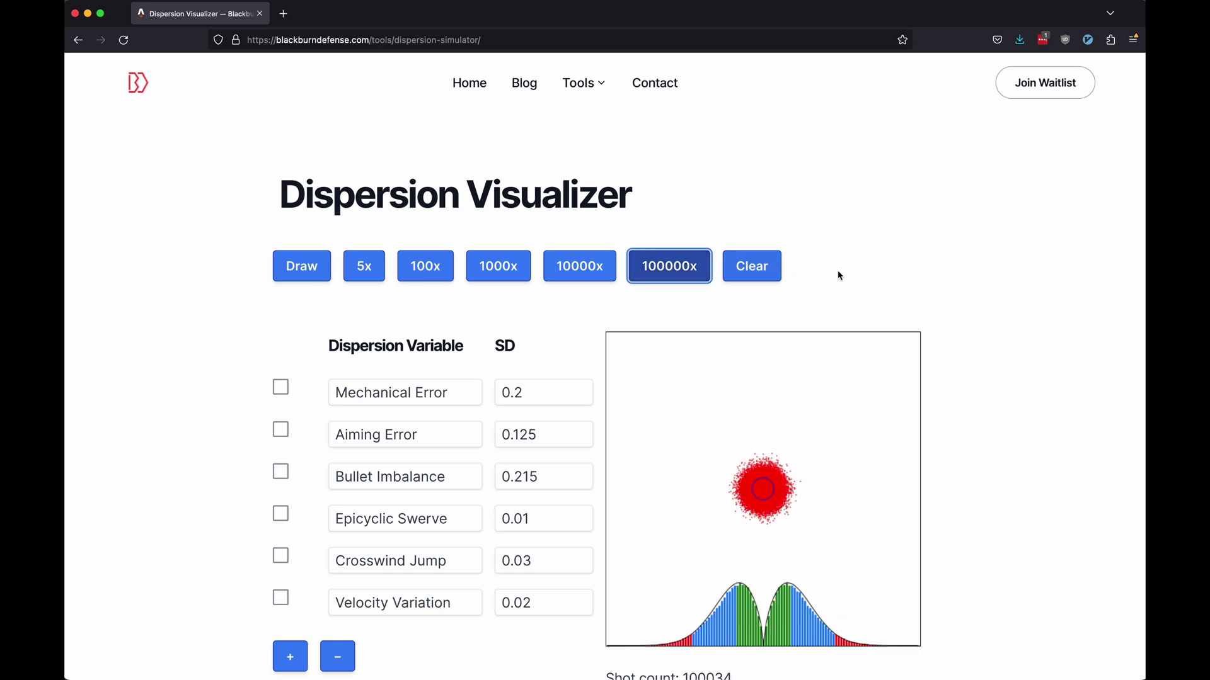
- Enable Aiming Error with SD left at 0.125, noting the 0.699 average 5-shot group
scroll(970, 347, "down", 3)
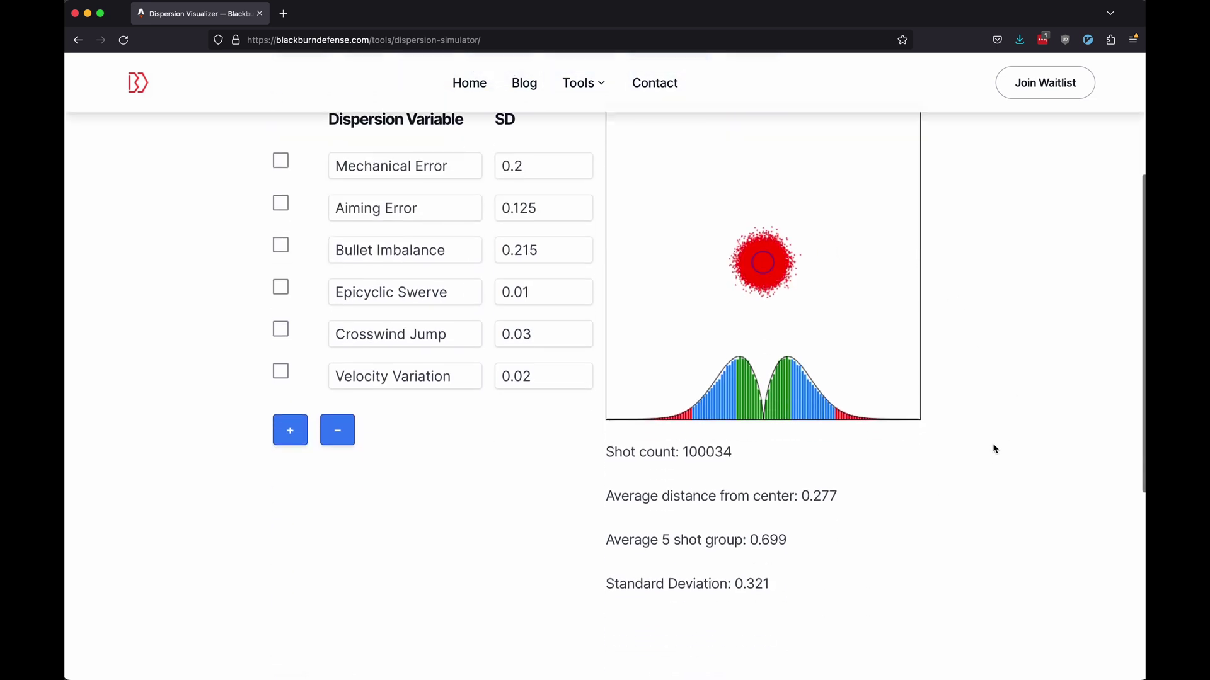
scroll(993, 448, "down", 6)
scroll(994, 448, "up", 6)
left_click_drag(318, 131, 408, 252)
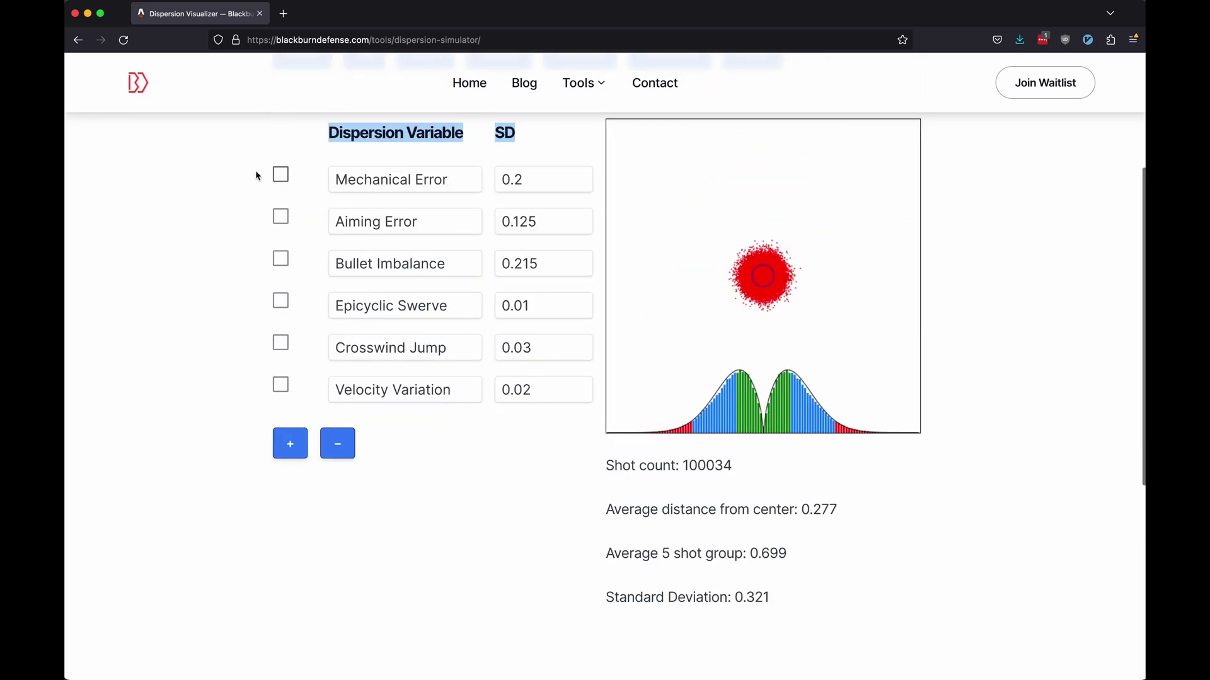
left_click(244, 190)
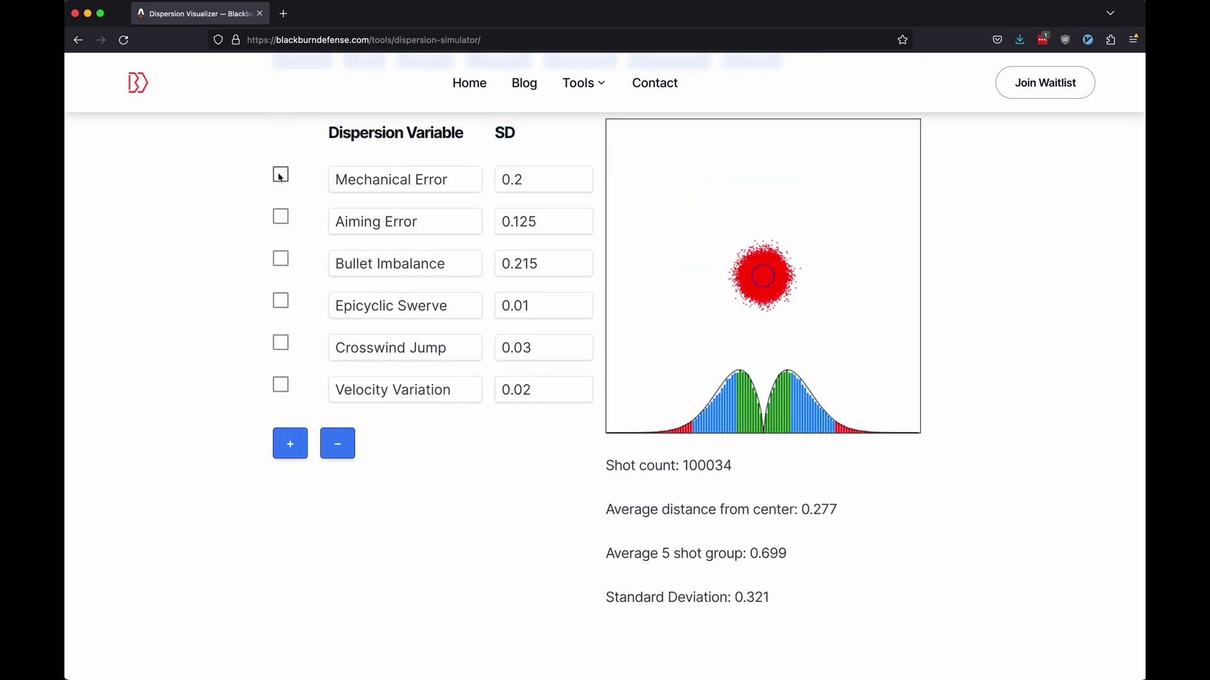
left_click(280, 216)
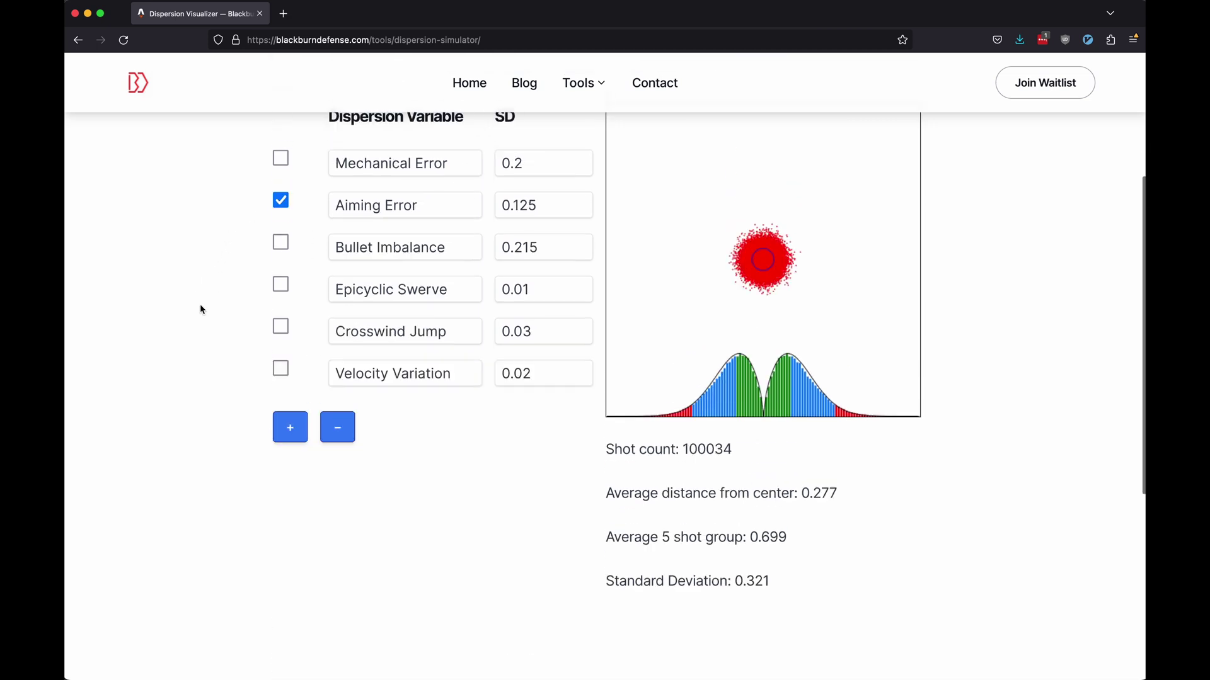
left_click_drag(552, 220, 496, 218)
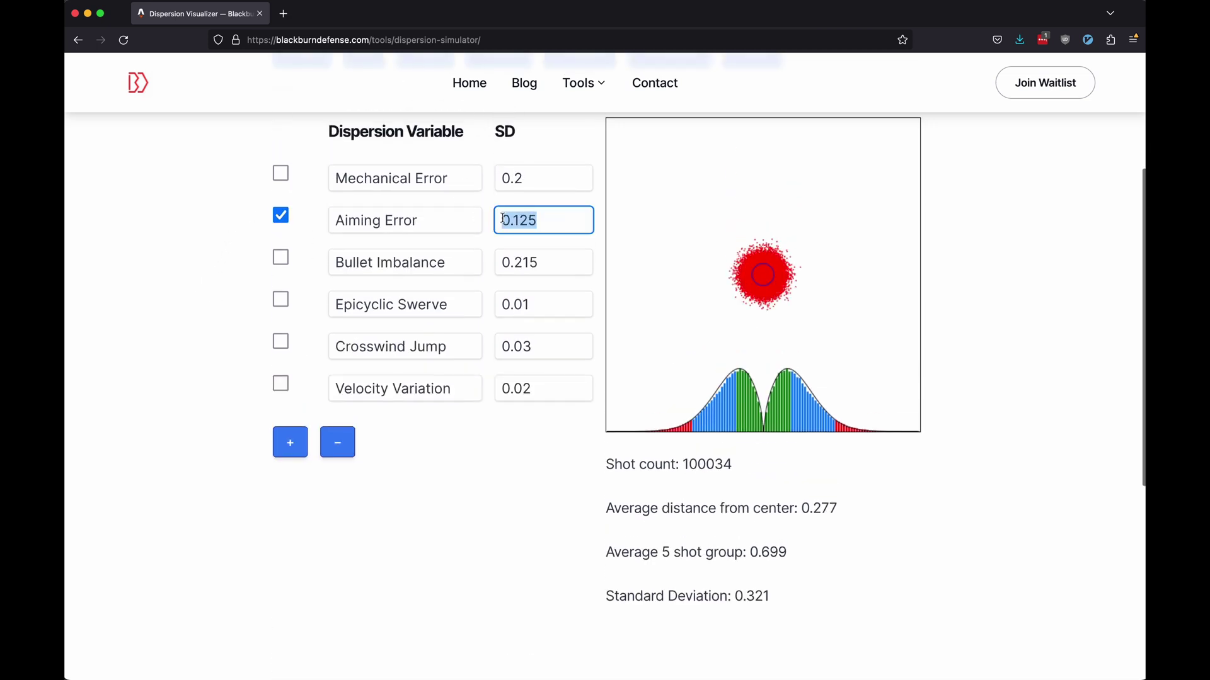
left_click(242, 263)
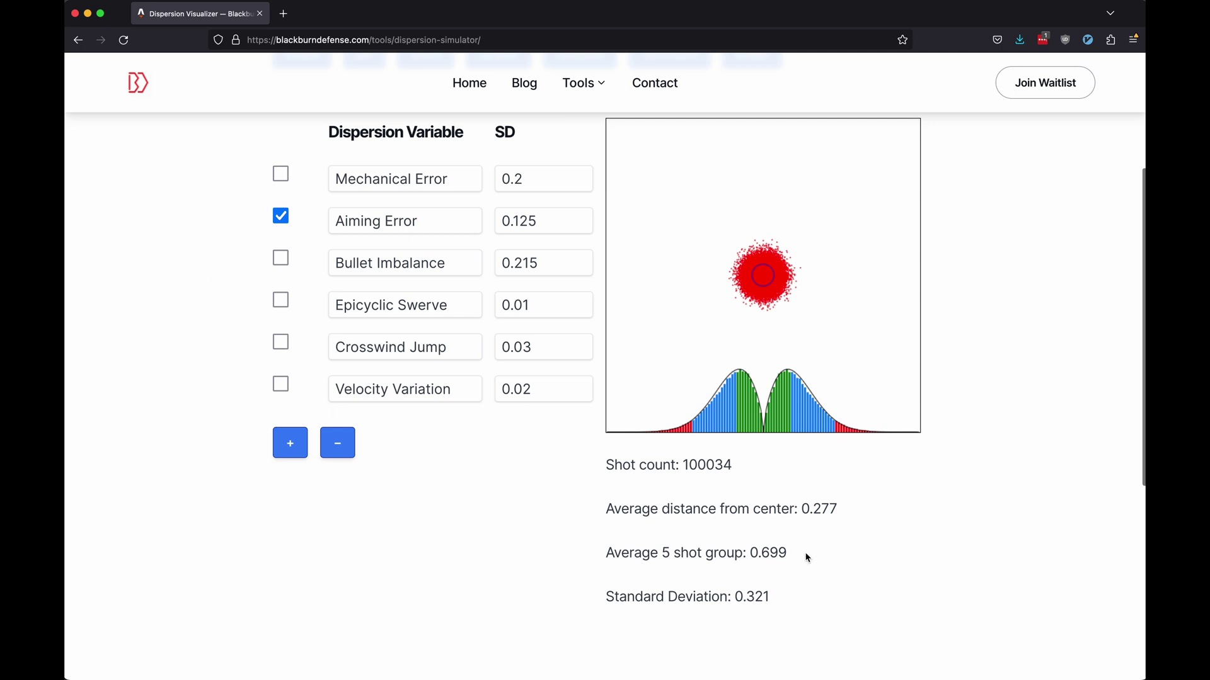
left_click_drag(807, 557, 607, 554)
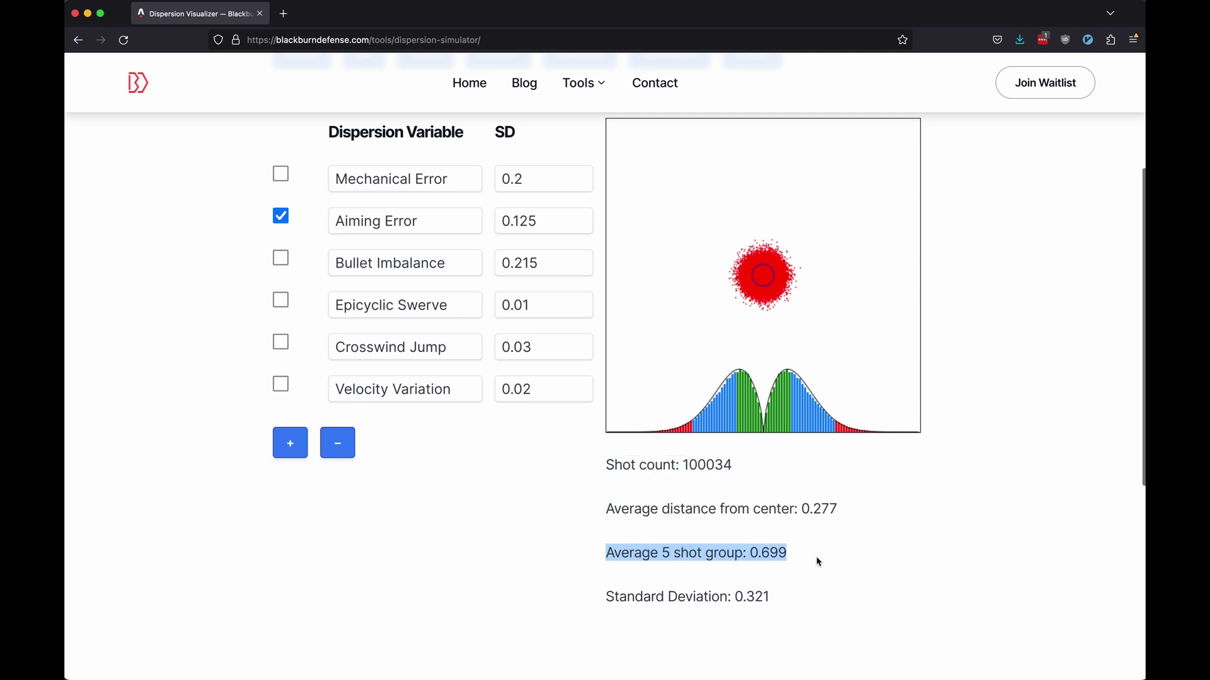
left_click(612, 238)
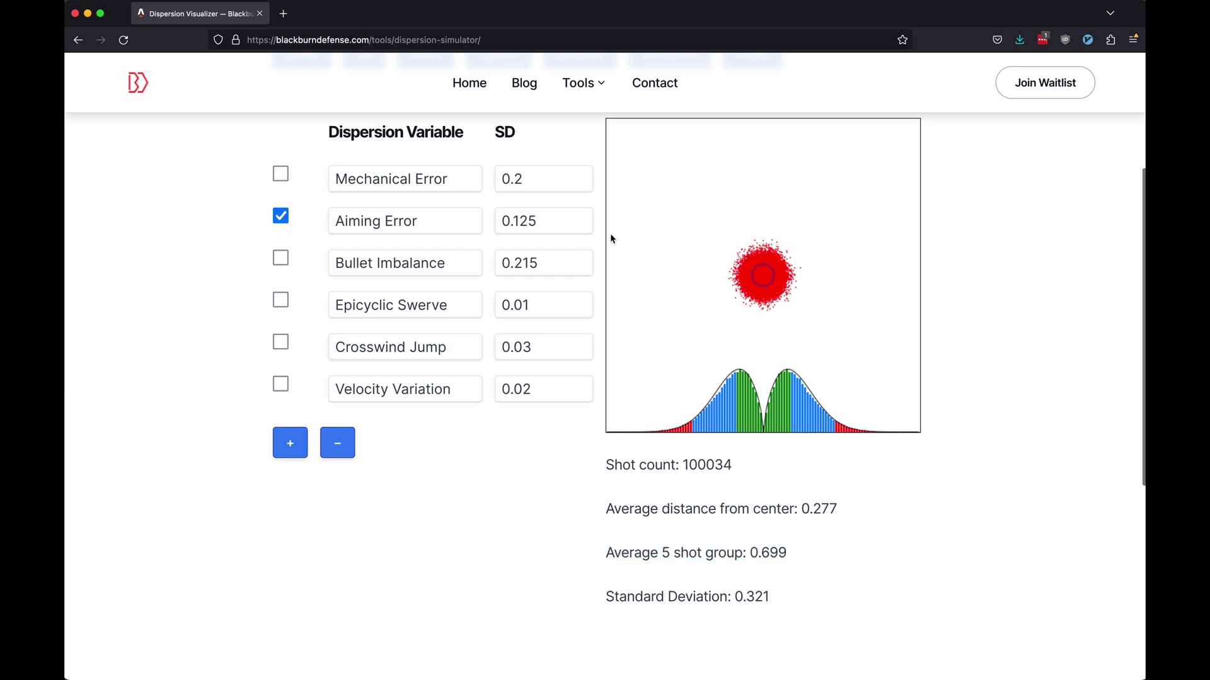
- Simulate 100 runs of 20-shot groups and check the MWW U Test's 16.0% significant result
scroll(181, 301, "down", 6)
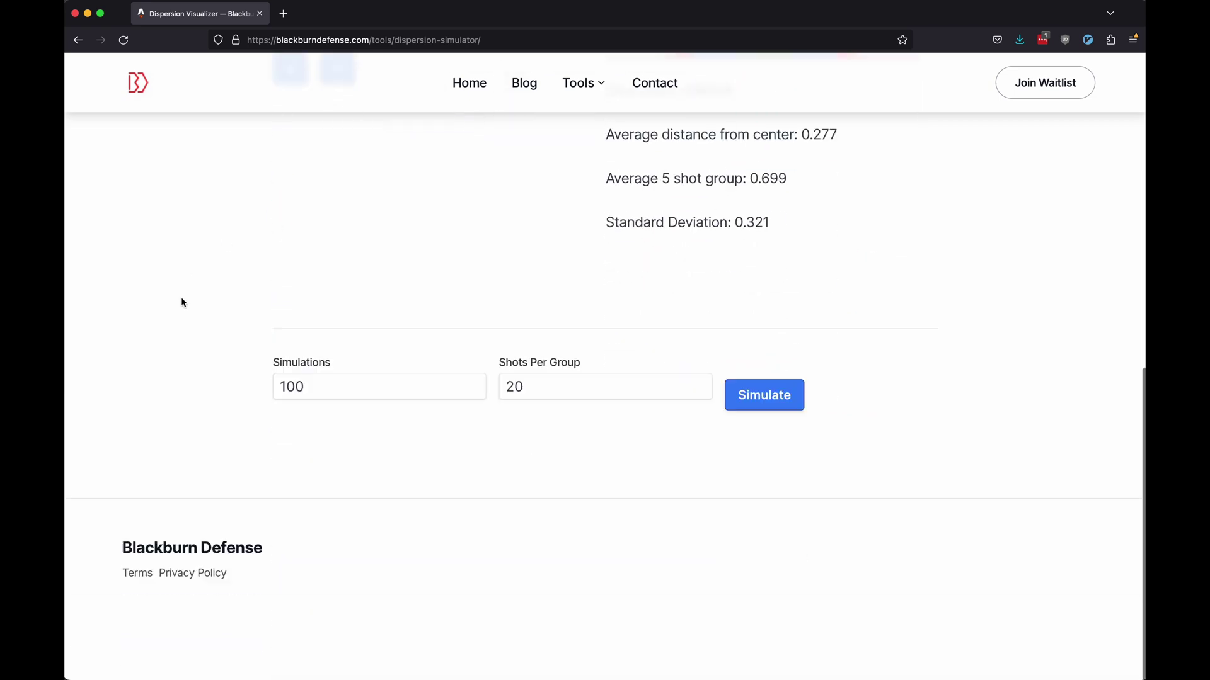
left_click(762, 419)
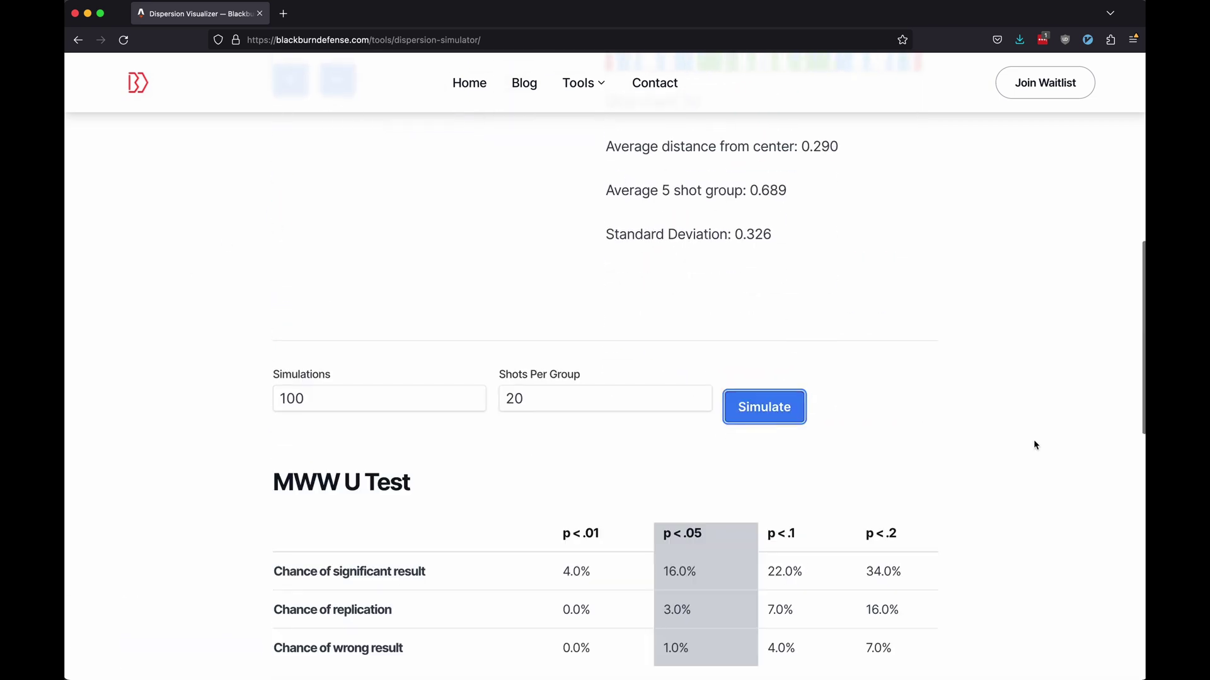
scroll(1033, 441, "down", 5)
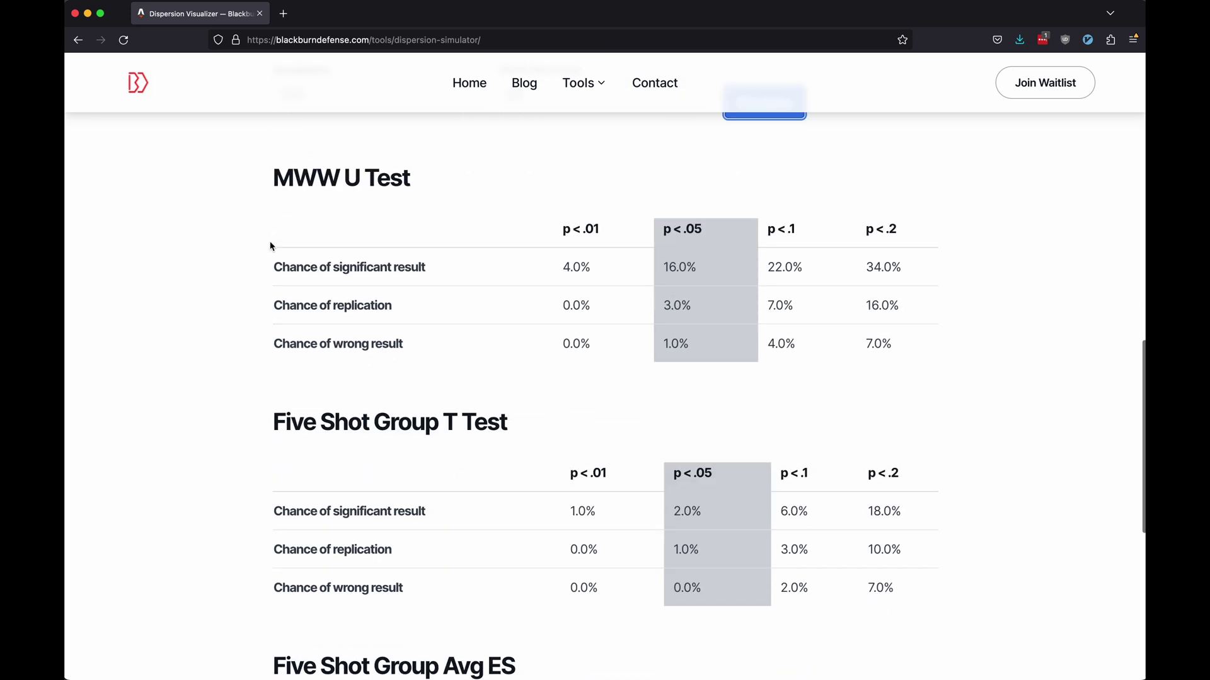
left_click_drag(722, 275, 657, 269)
scroll(653, 270, "up", 3)
left_click_drag(558, 196, 502, 196)
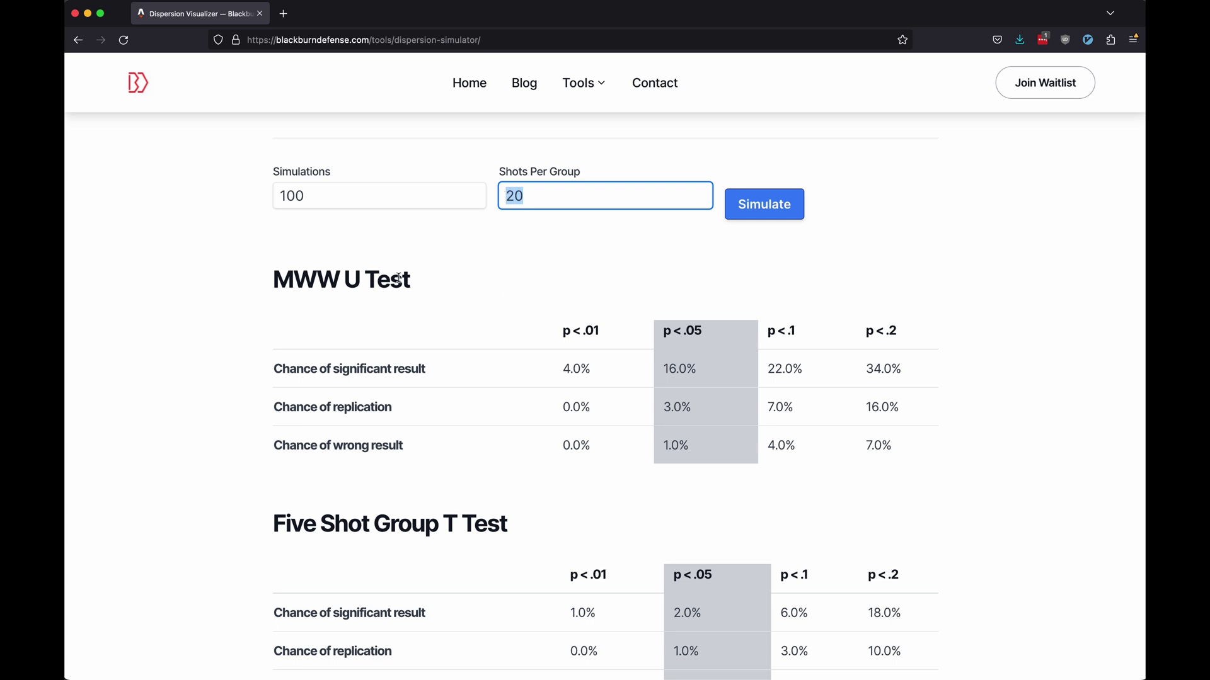
left_click(181, 285)
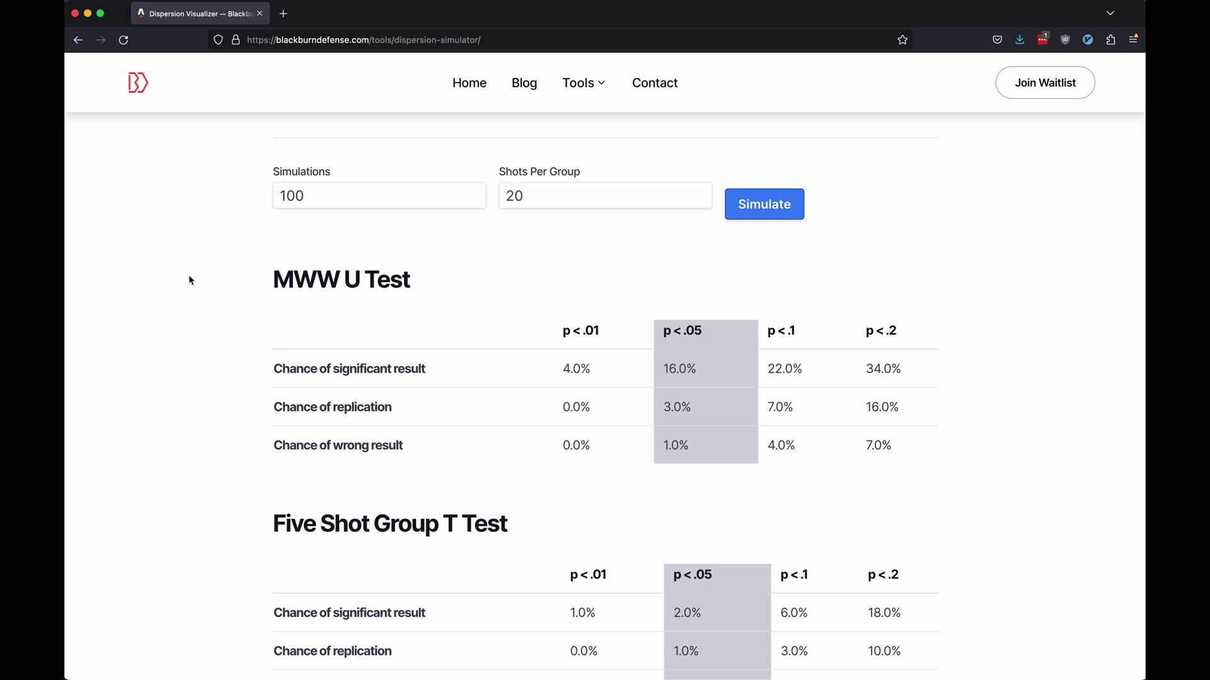
- Review the Five Shot Group T Test table, showing 2.0% significant at p<.05
scroll(189, 280, "down", 1)
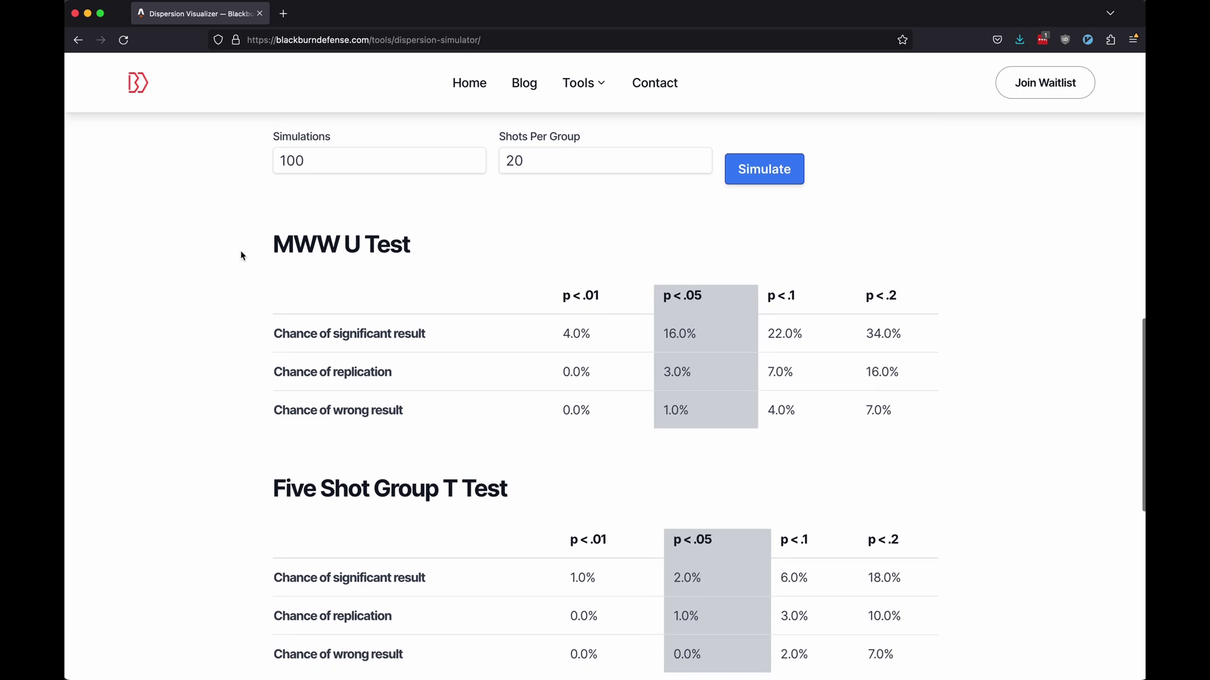
scroll(239, 258, "down", 5)
left_click_drag(246, 305, 816, 474)
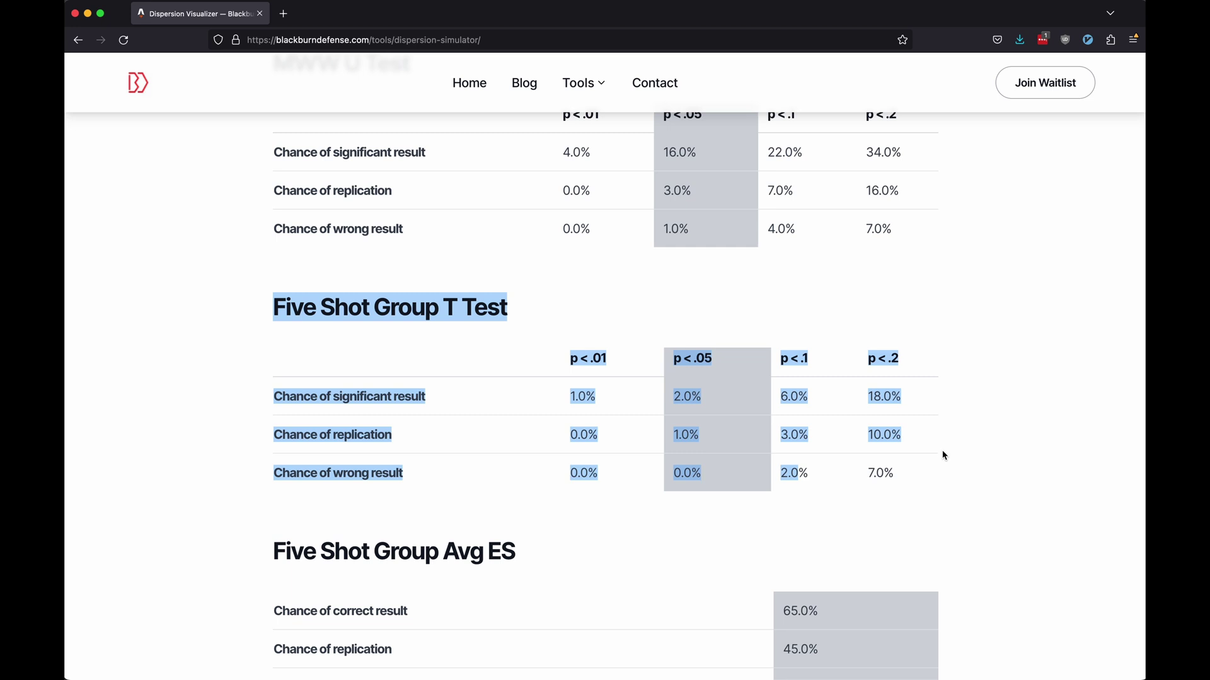
left_click(656, 386)
left_click_drag(707, 401, 647, 401)
left_click(618, 406)
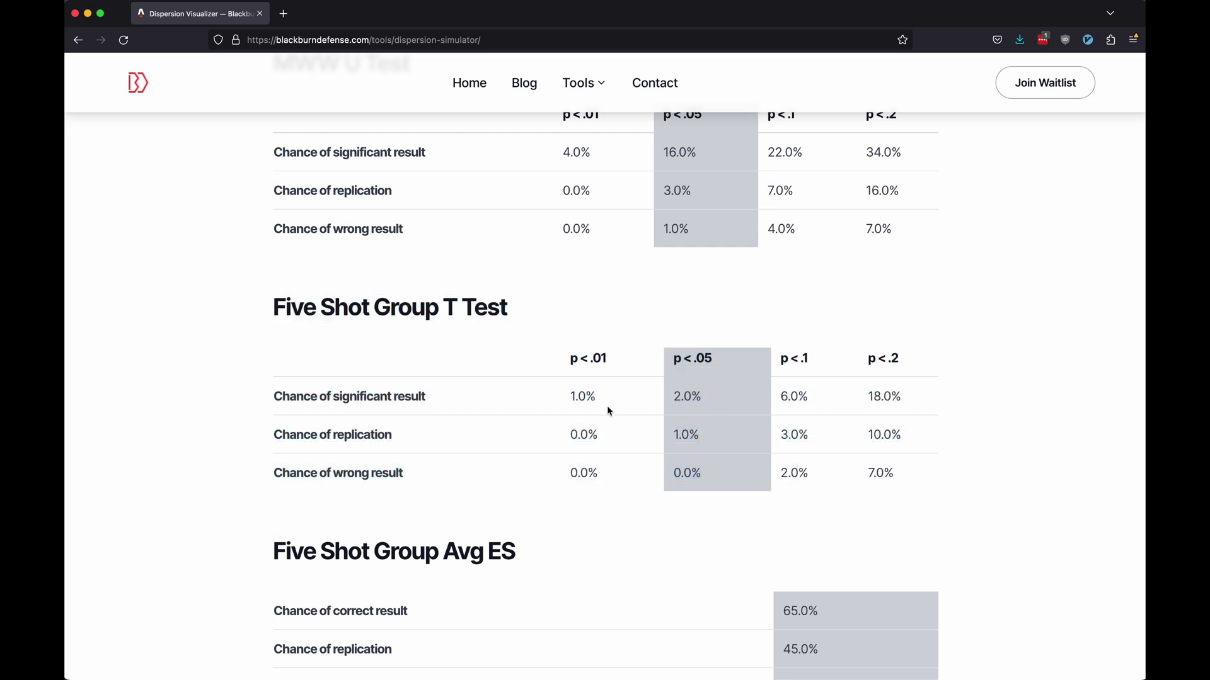
scroll(609, 411, "down", 3)
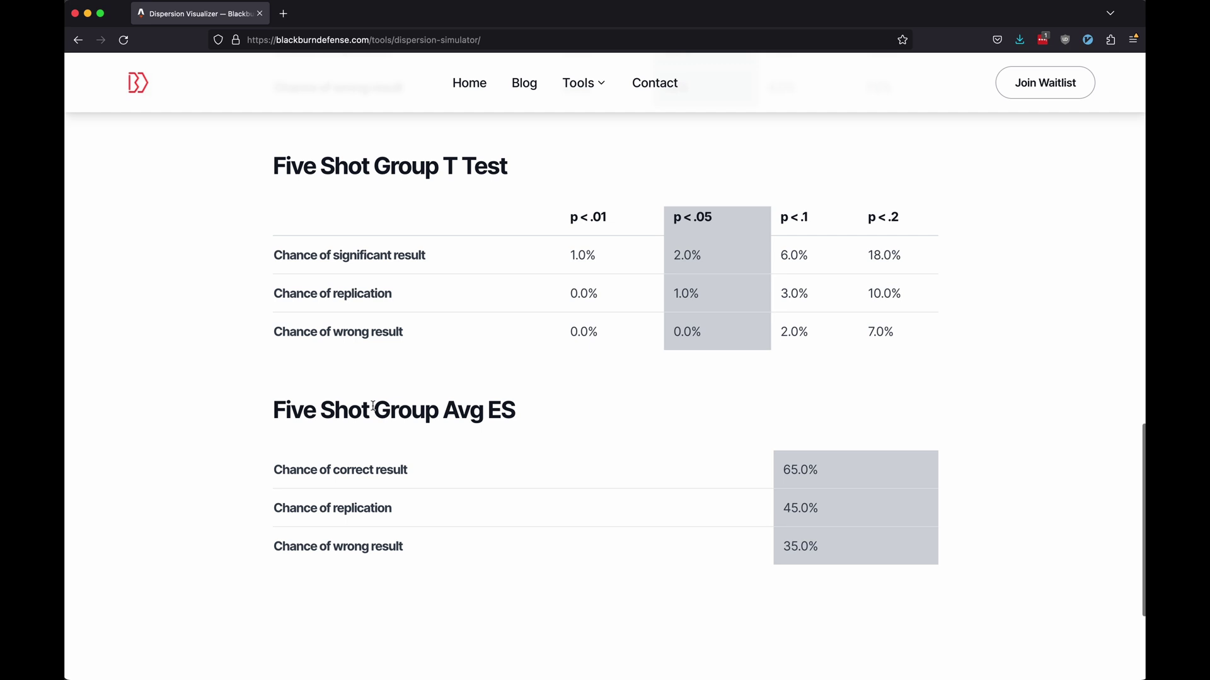
left_click_drag(238, 410, 439, 540)
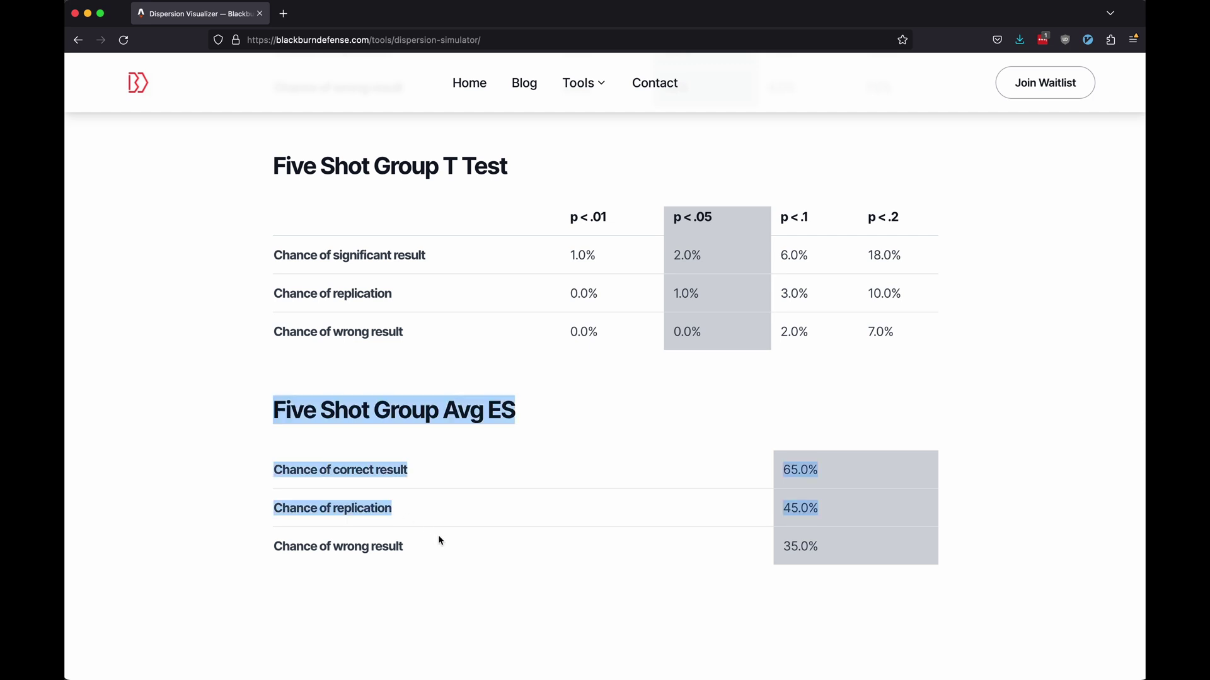
left_click(676, 547)
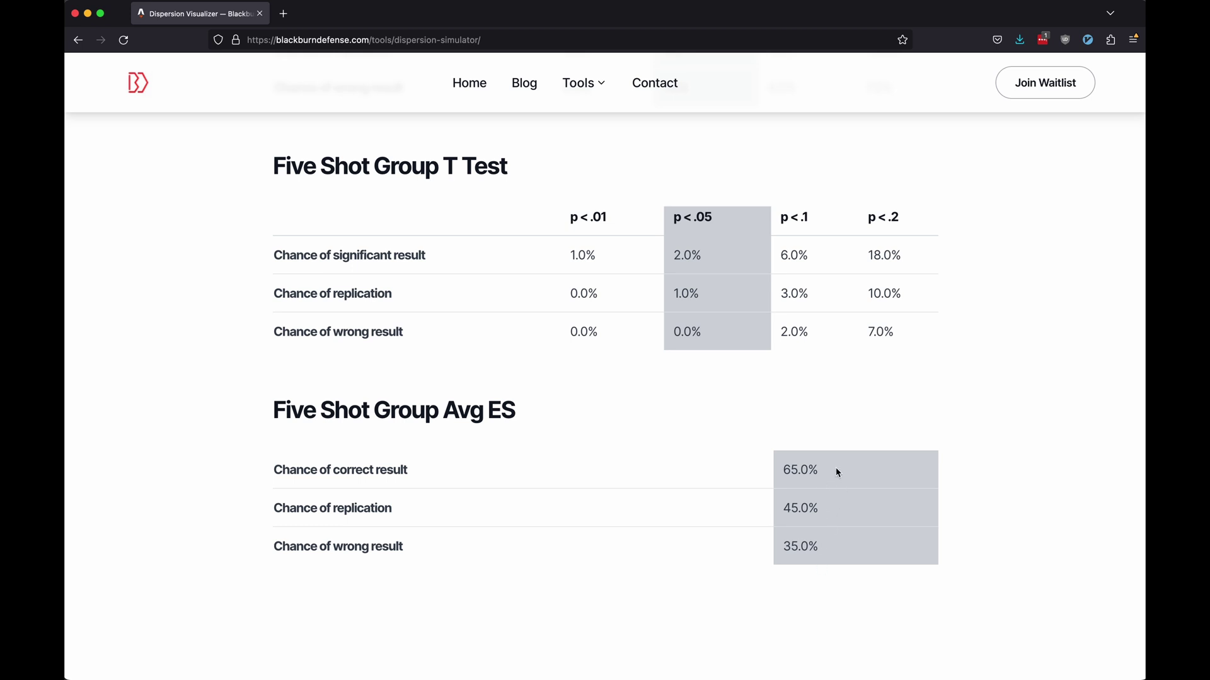
left_click_drag(836, 472, 784, 469)
left_click_drag(769, 550, 851, 554)
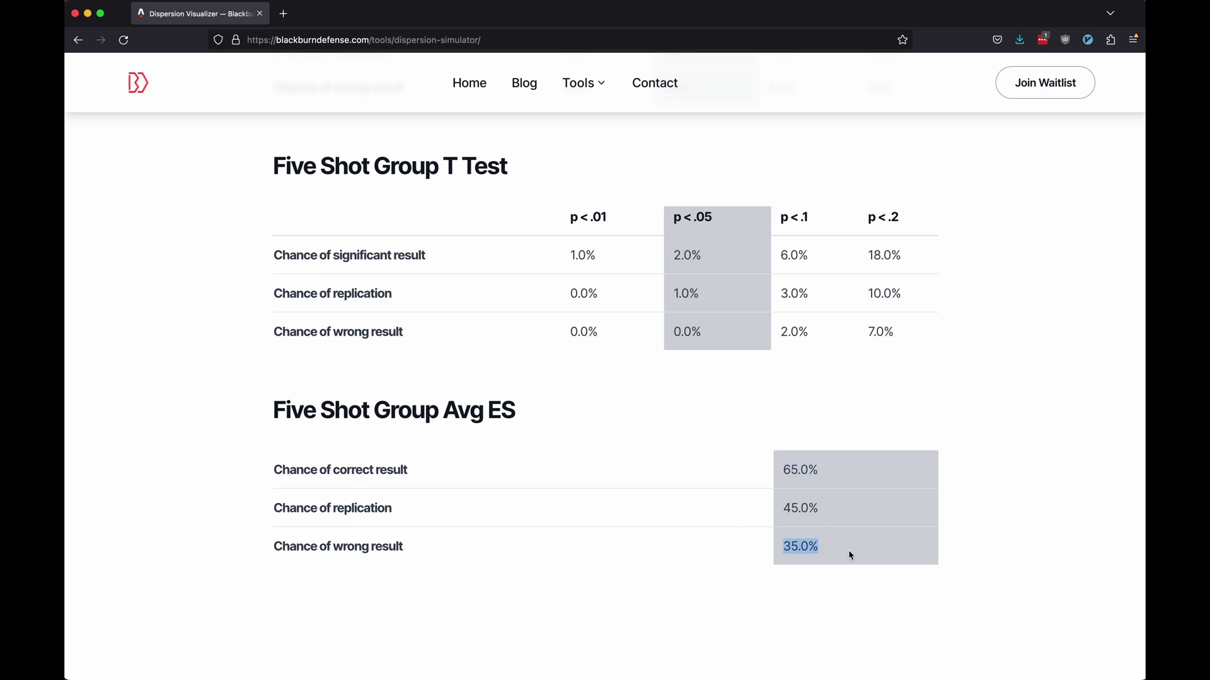